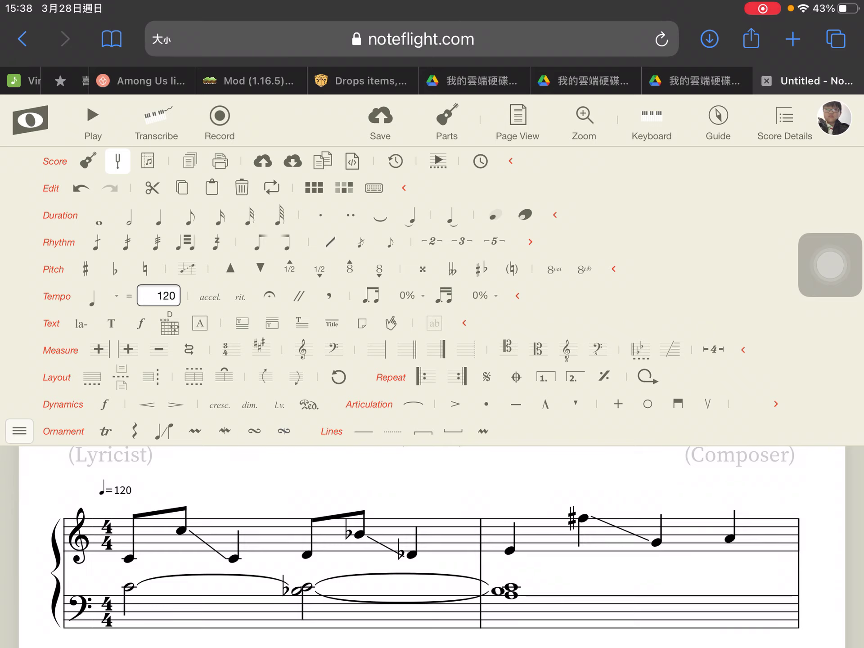
Enter the composer's name in the (Composer) placeholder of the score header
{"action": "scroll", "coordinate": [432, 547], "scroll_direction": "up", "scroll_amount": 2}
{"action": "scroll", "coordinate": [432, 547], "scroll_direction": "down", "scroll_amount": 4}
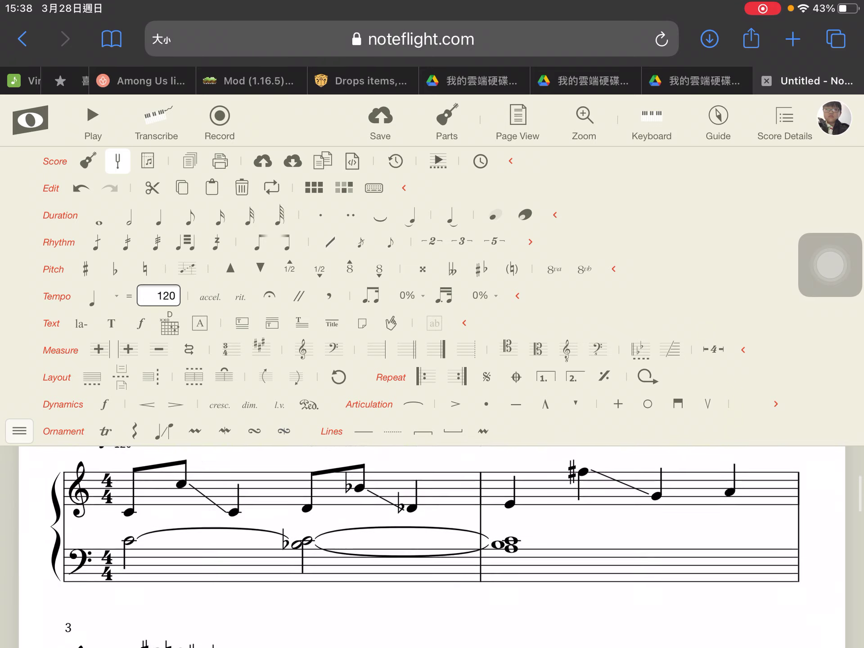
{"action": "scroll", "coordinate": [432, 547], "scroll_direction": "down", "scroll_amount": 2}
{"action": "scroll", "coordinate": [432, 546], "scroll_direction": "up", "scroll_amount": 3}
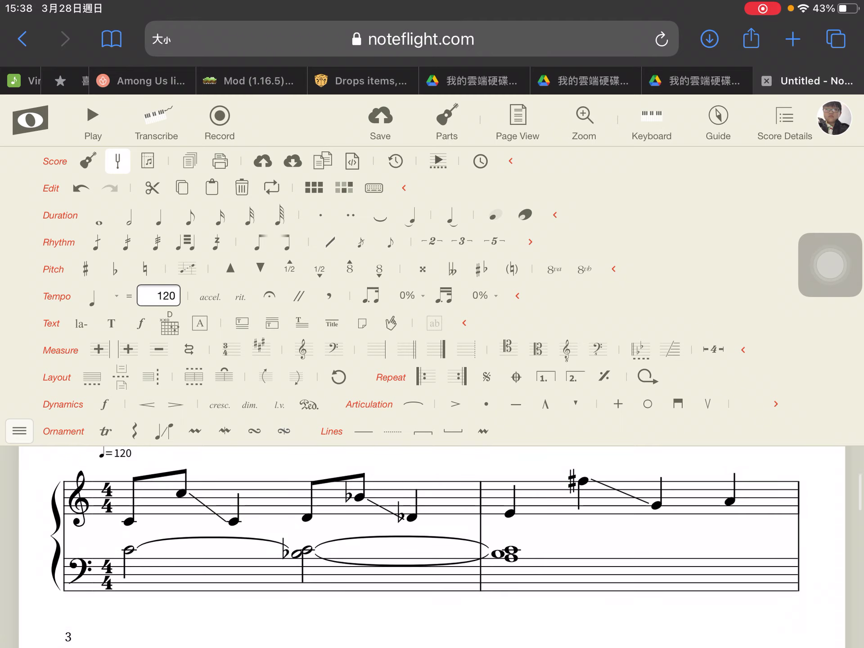
{"action": "scroll", "coordinate": [432, 547], "scroll_direction": "up", "scroll_amount": 3}
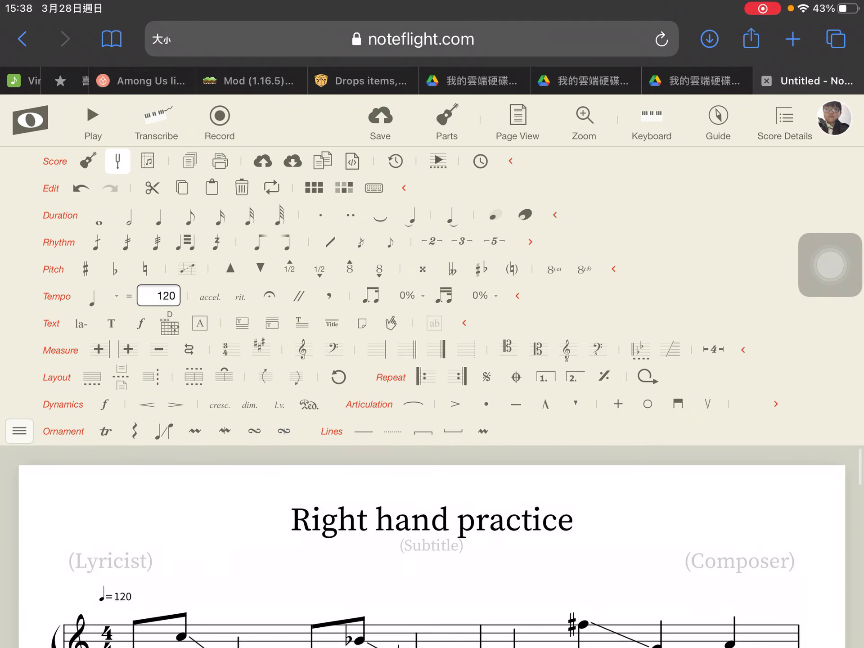
{"action": "scroll", "coordinate": [432, 405], "scroll_direction": "down", "scroll_amount": 3}
{"action": "left_click", "coordinate": [740, 560]}
{"action": "type", "text": "Mannix"}
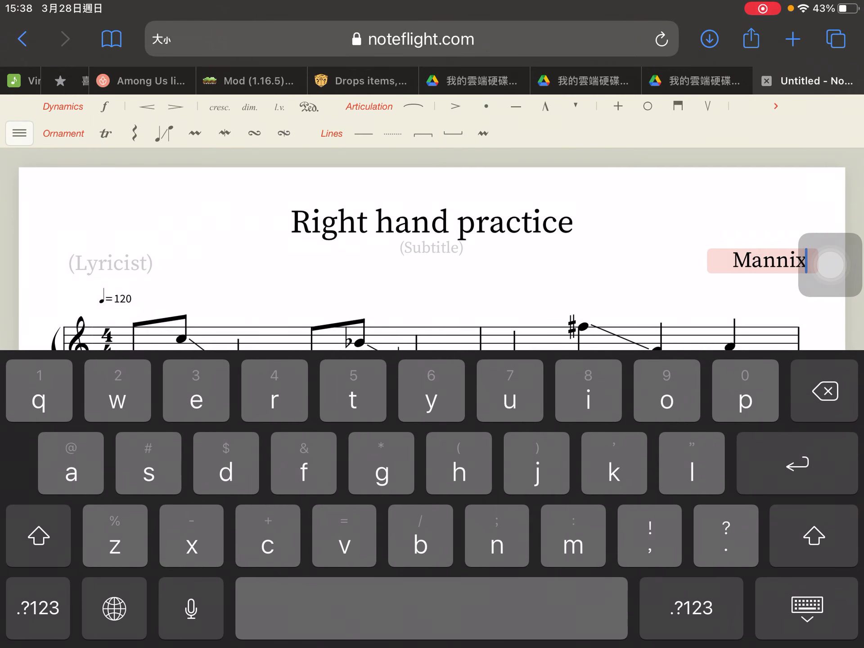
{"action": "left_click", "coordinate": [806, 609]}
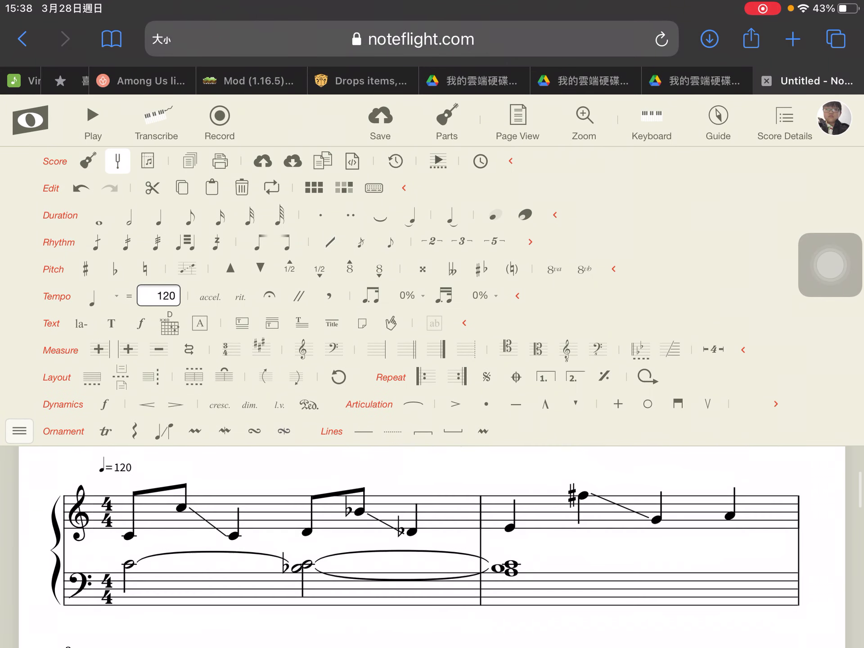
{"action": "left_click", "coordinate": [129, 537]}
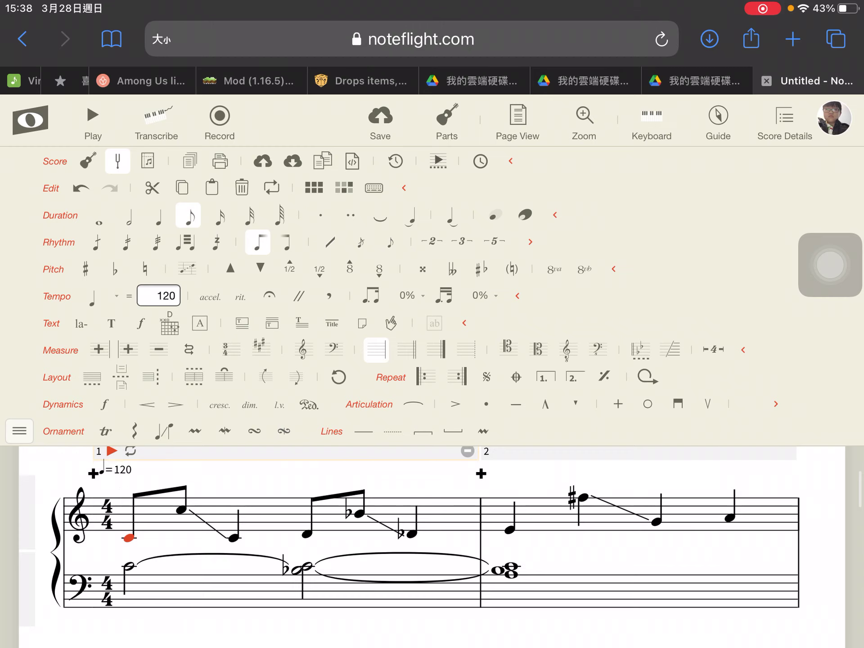
{"action": "left_click", "coordinate": [93, 122]}
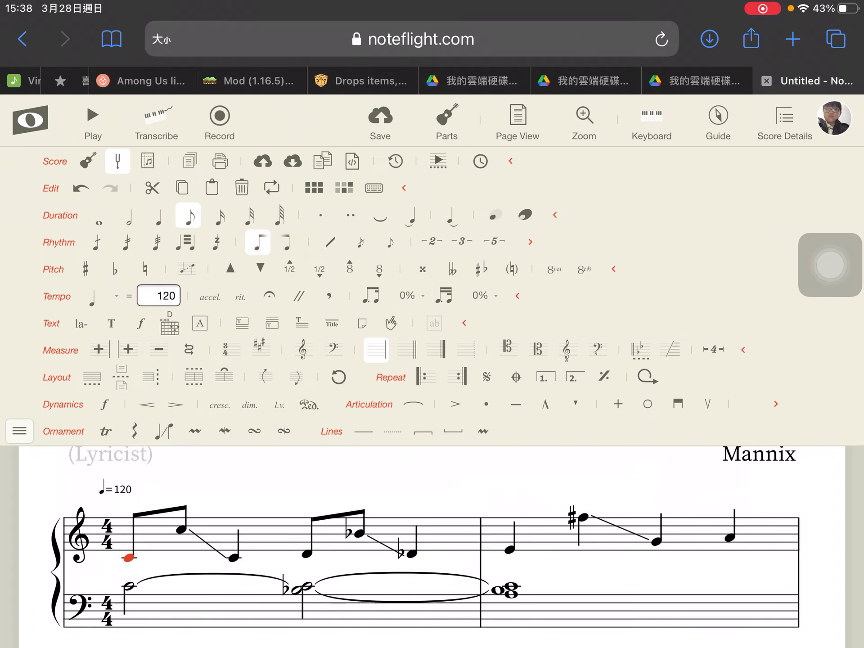
{"action": "scroll", "coordinate": [425, 547], "scroll_direction": "down", "scroll_amount": 2}
{"action": "left_click", "coordinate": [93, 120]}
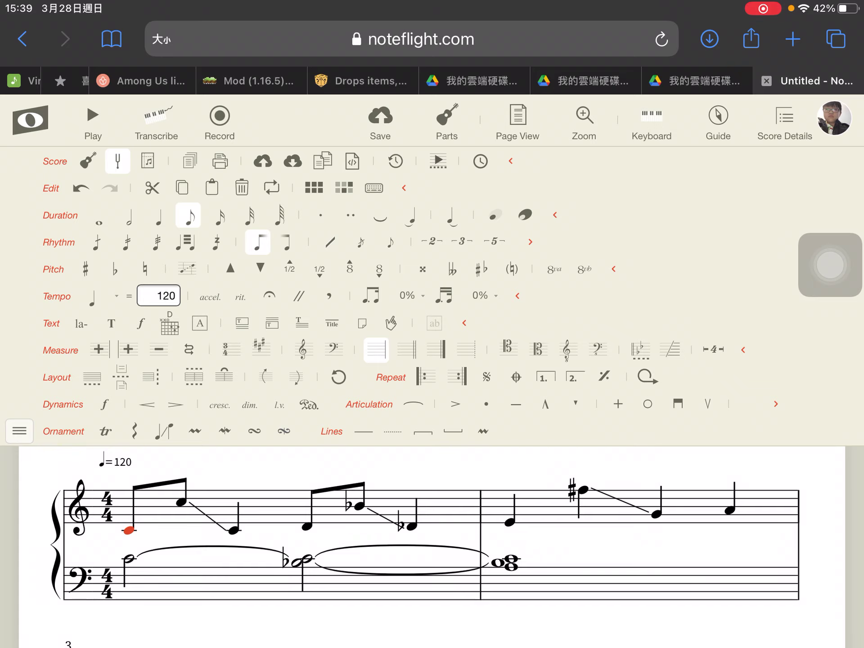
{"action": "left_click", "coordinate": [60, 215]}
{"action": "scroll", "coordinate": [432, 540], "scroll_direction": "down", "scroll_amount": 5}
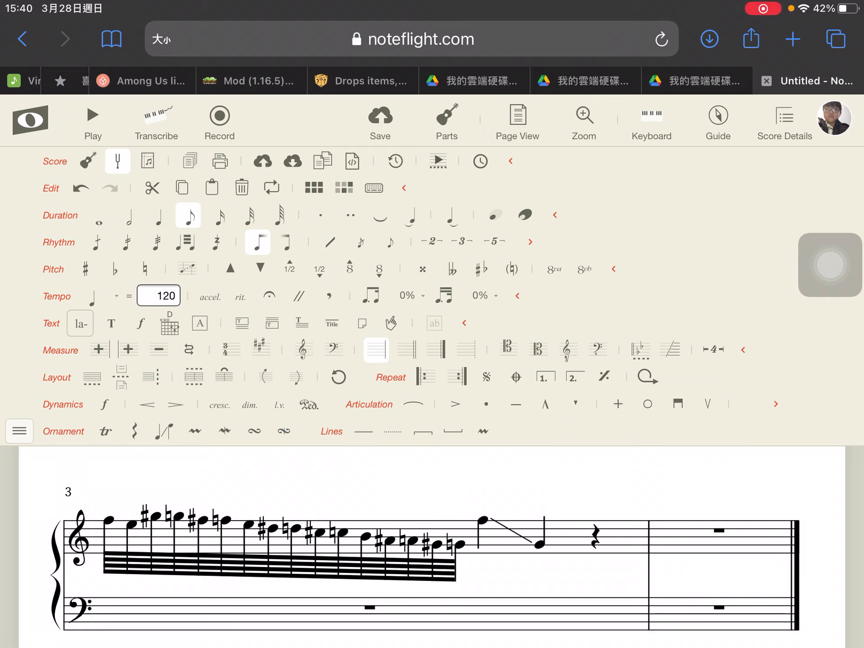
{"action": "scroll", "coordinate": [432, 540], "scroll_direction": "up", "scroll_amount": 5}
{"action": "left_click", "coordinate": [93, 121]}
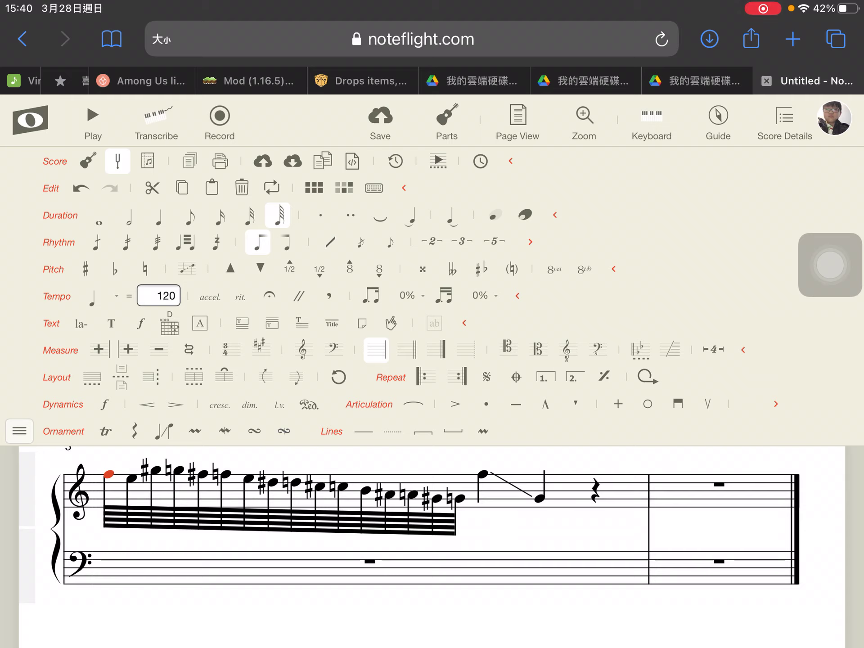
Select measure 4 and append an empty measure 5 after it
{"action": "left_click", "coordinate": [594, 491]}
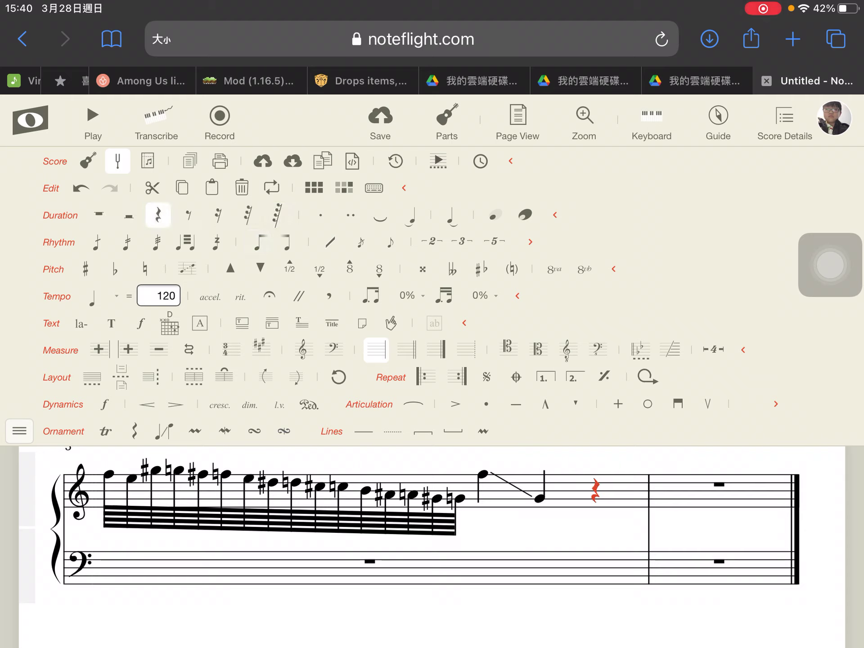
{"action": "key", "text": "Escape"}
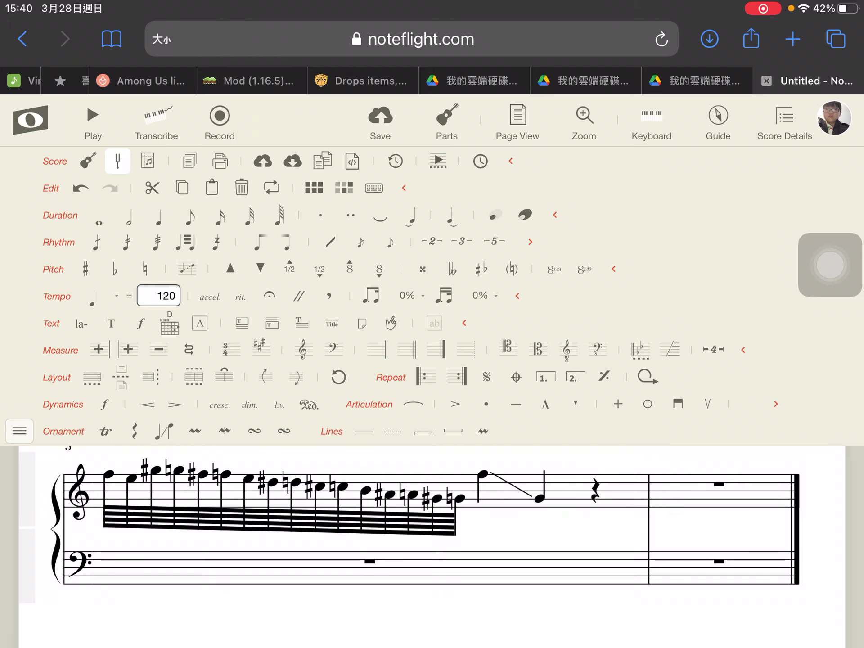
{"action": "left_click", "coordinate": [585, 522]}
{"action": "left_click", "coordinate": [720, 484]}
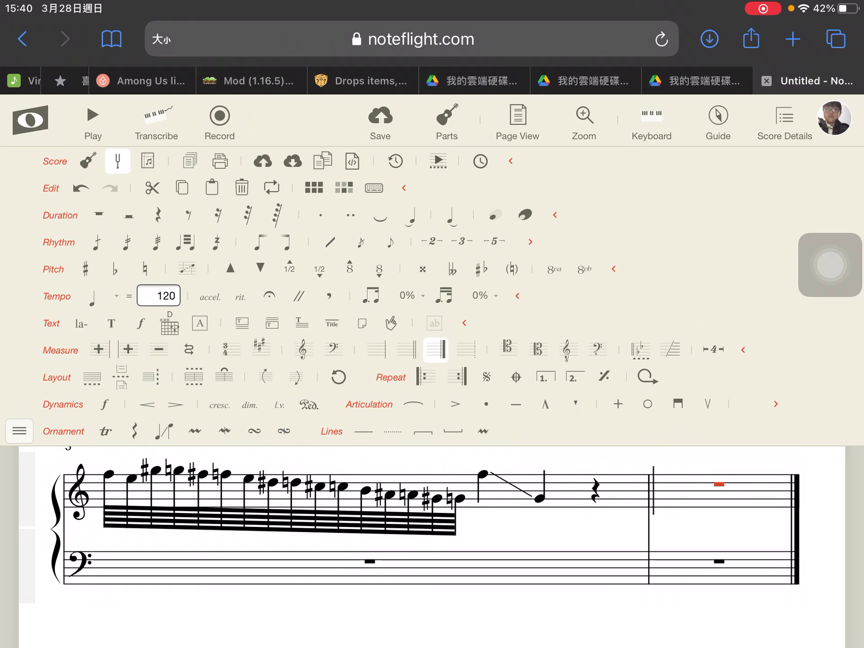
{"action": "scroll", "coordinate": [432, 540], "scroll_direction": "up", "scroll_amount": 2}
{"action": "left_click", "coordinate": [720, 471]}
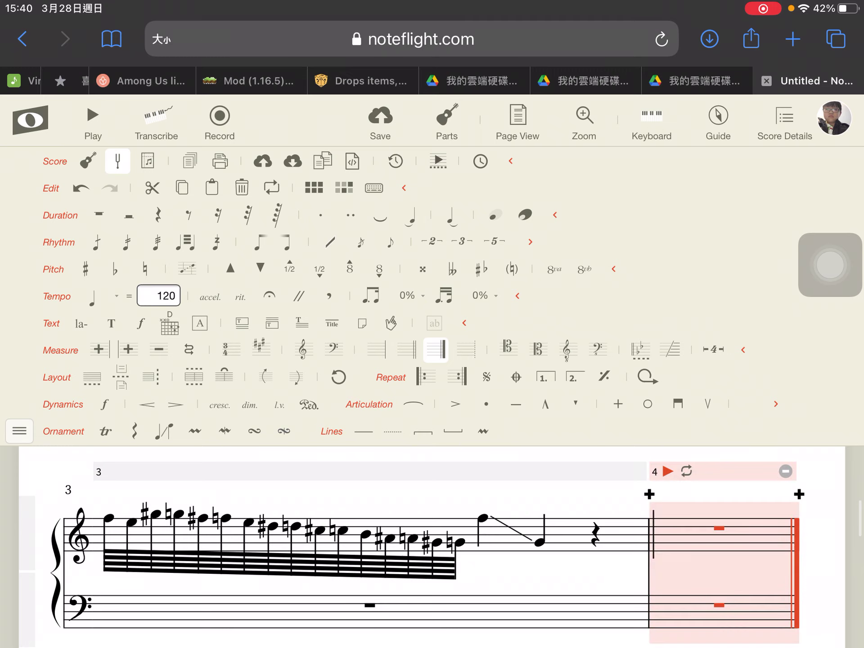
{"action": "left_click", "coordinate": [800, 494]}
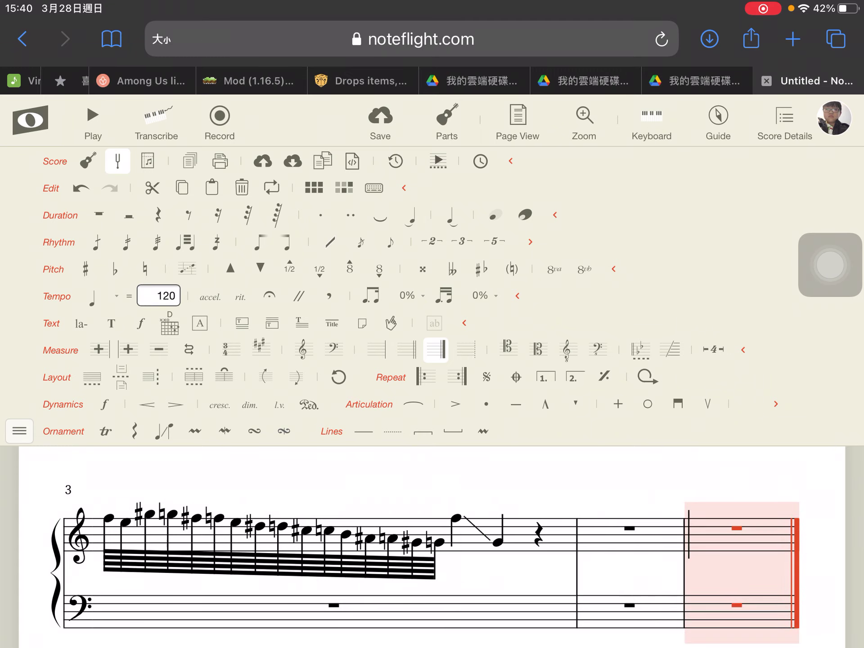
{"action": "key", "text": "Escape"}
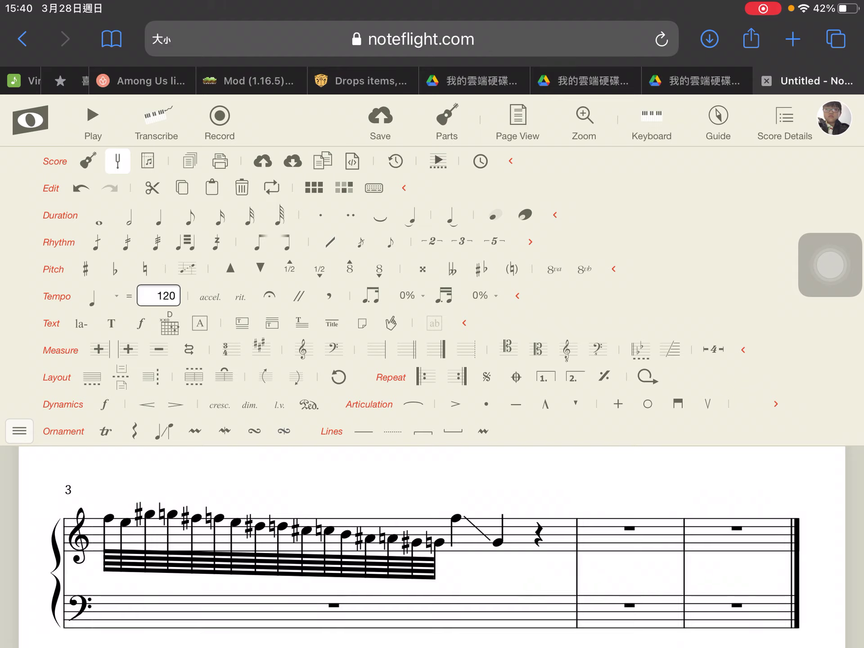
{"action": "left_click", "coordinate": [736, 535]}
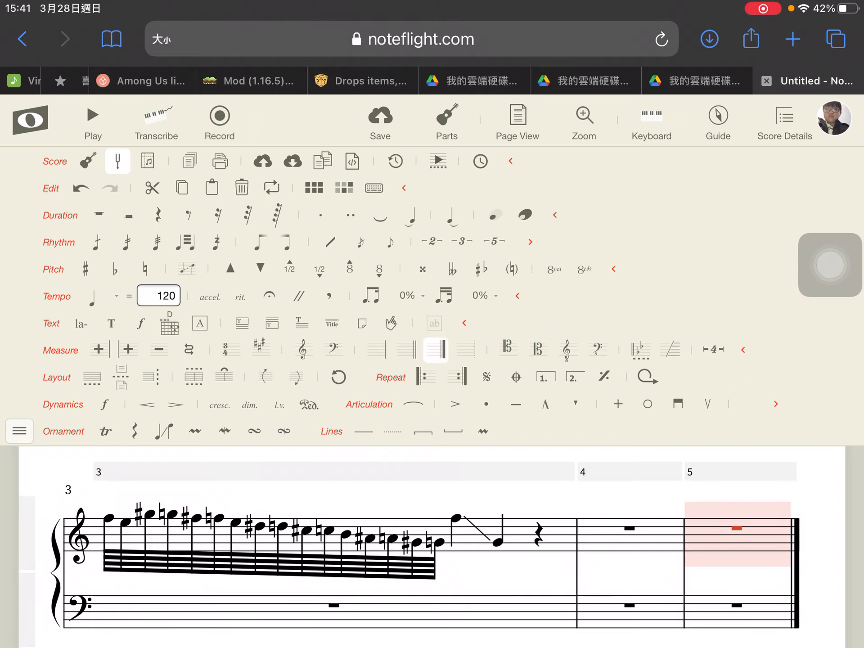
Enter a B-flat (Bb5) note at the start of measure 5 using the on-screen piano
{"action": "left_click", "coordinate": [652, 122]}
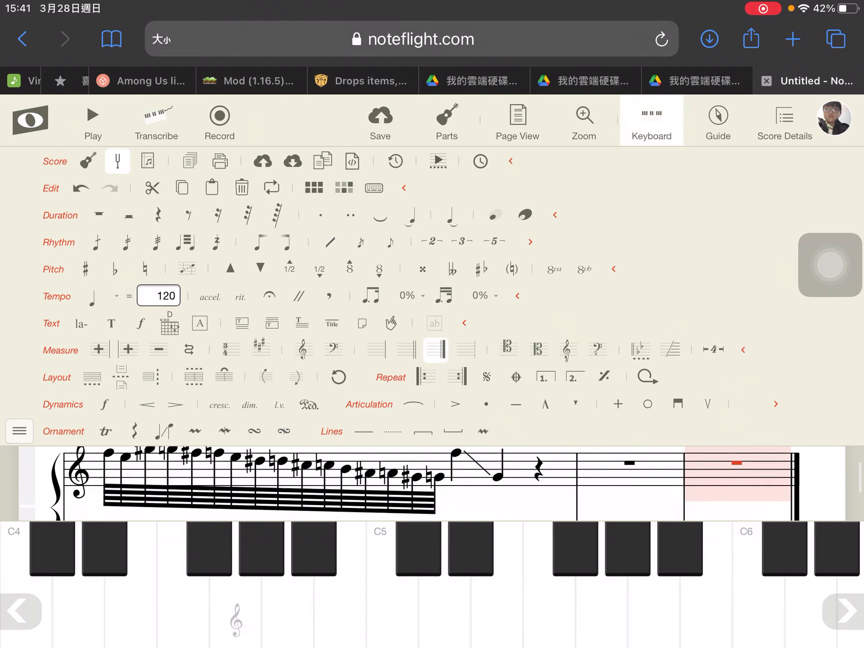
{"action": "left_click", "coordinate": [677, 403]}
{"action": "left_click", "coordinate": [839, 611]}
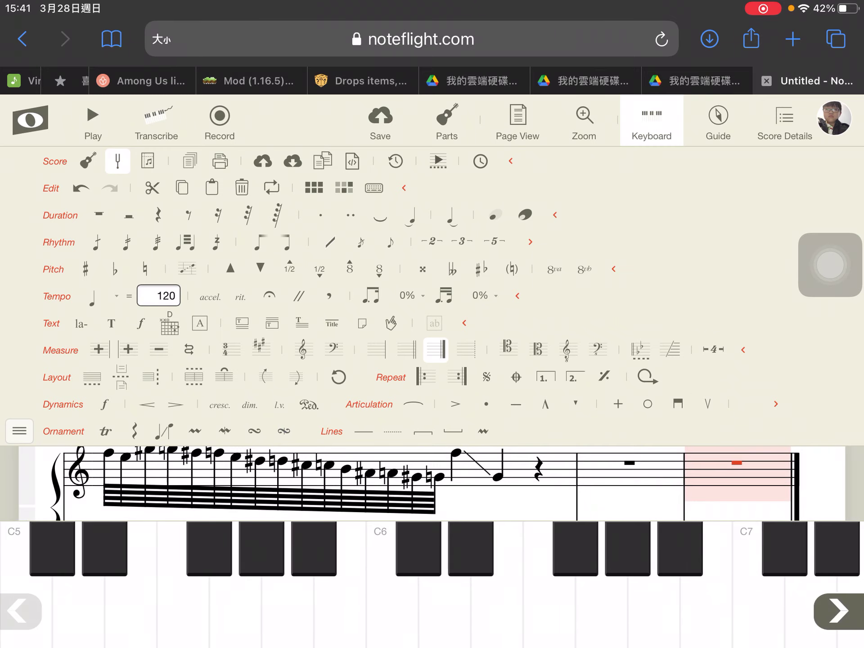
{"action": "left_click", "coordinate": [680, 549]}
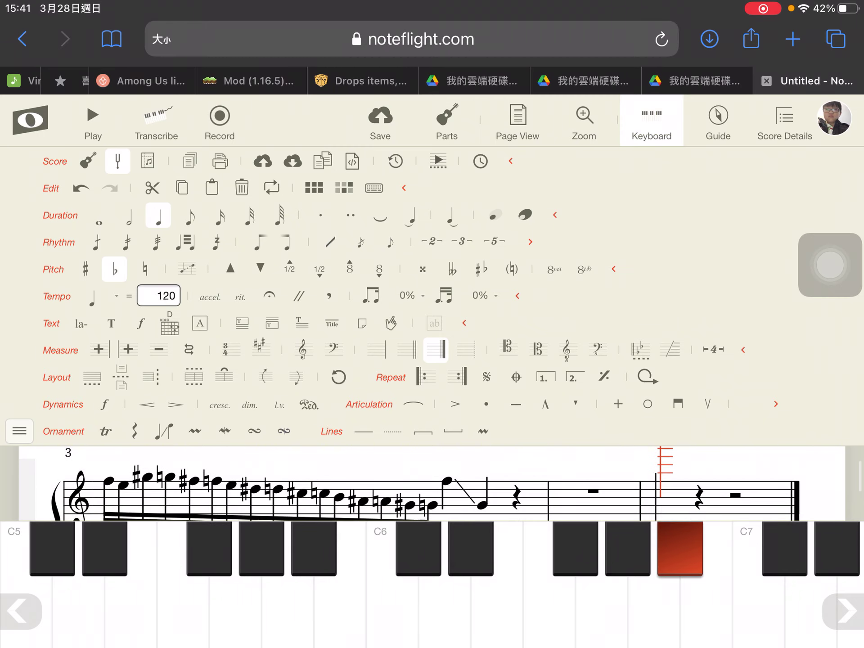
{"action": "left_click", "coordinate": [314, 549]}
{"action": "left_click", "coordinate": [25, 611]}
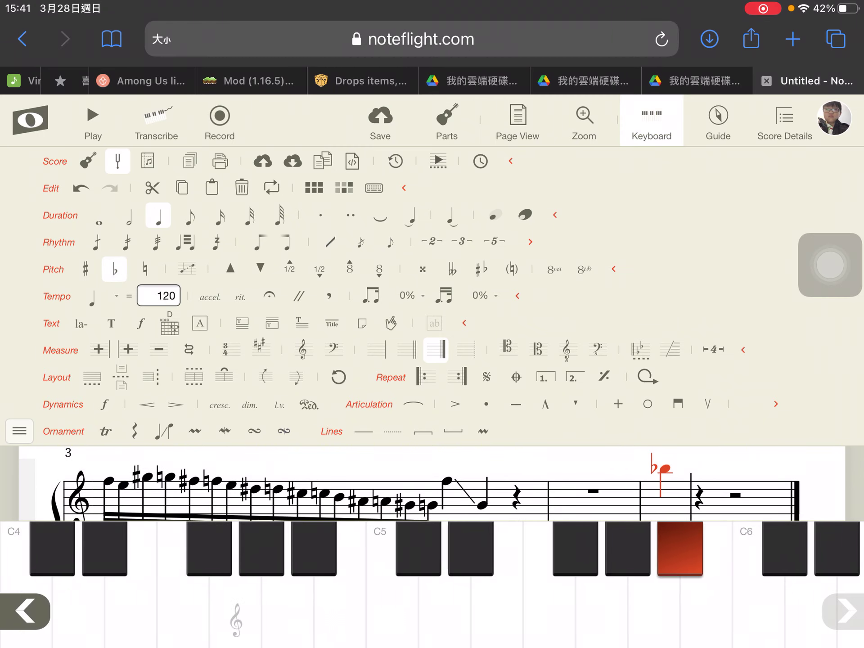
{"action": "left_click", "coordinate": [25, 611]}
{"action": "left_click", "coordinate": [183, 608]}
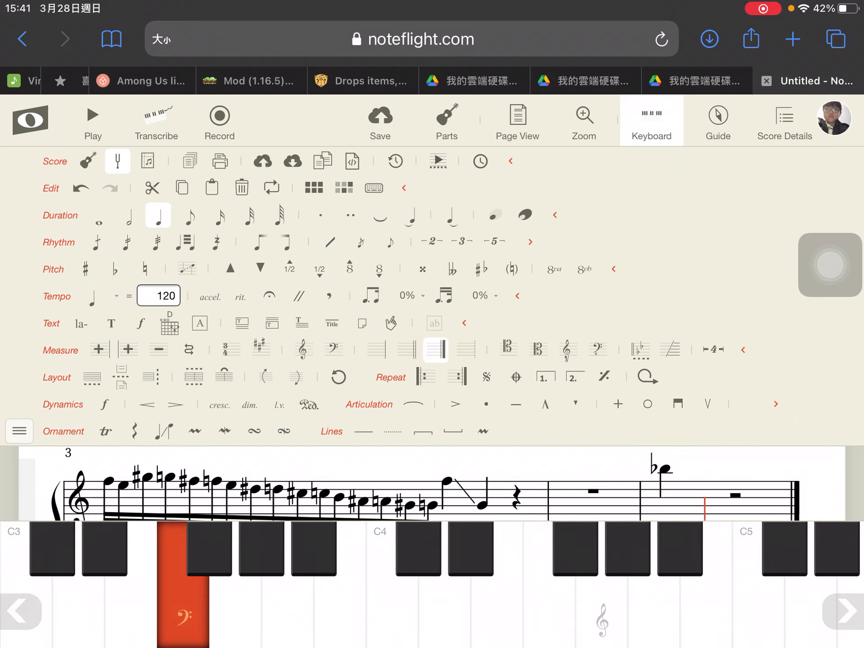
Add a glissando from the B-flat to the next note, then play and stop the score
{"action": "left_click", "coordinate": [664, 459]}
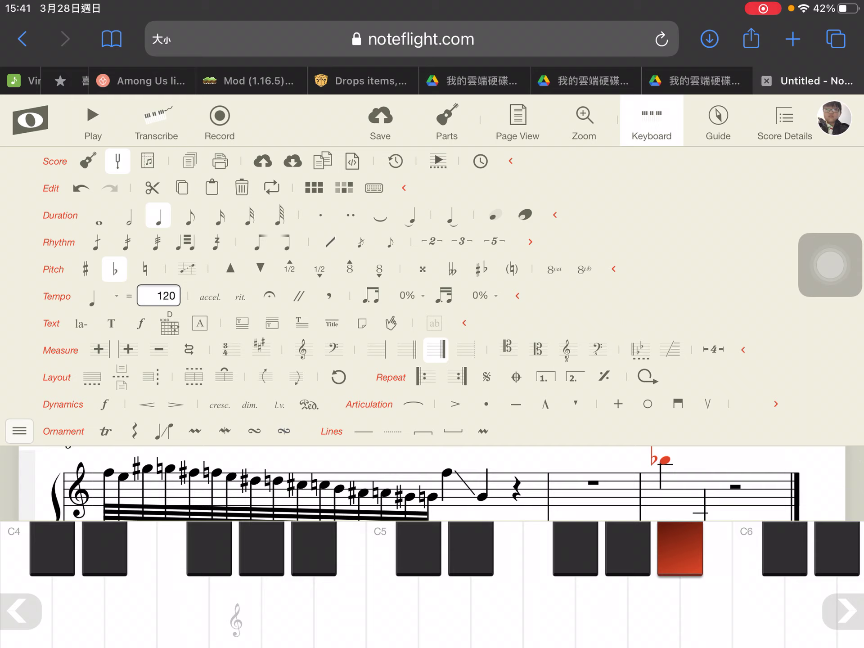
{"action": "left_click", "coordinate": [164, 431]}
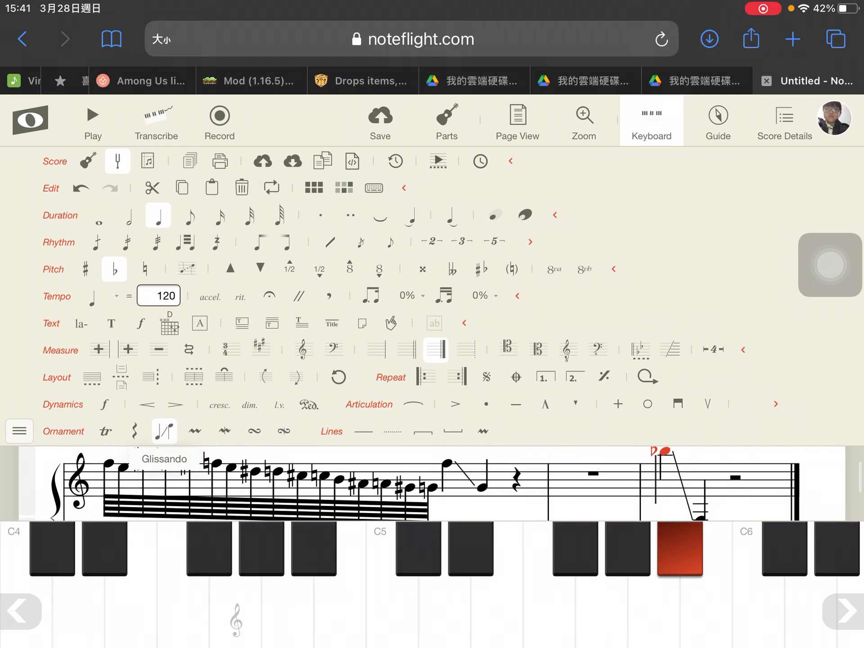
{"action": "left_click", "coordinate": [93, 121]}
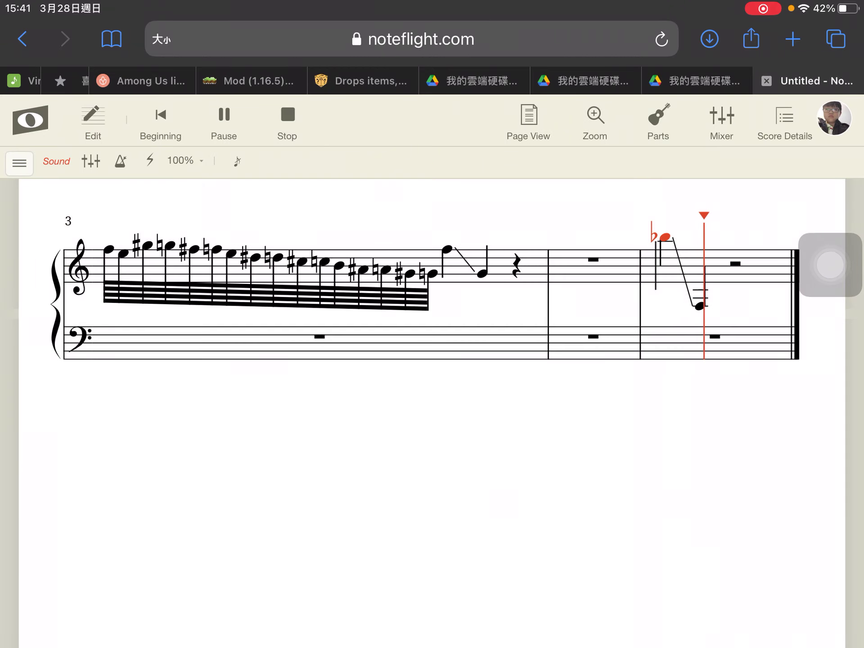
{"action": "left_click", "coordinate": [287, 120]}
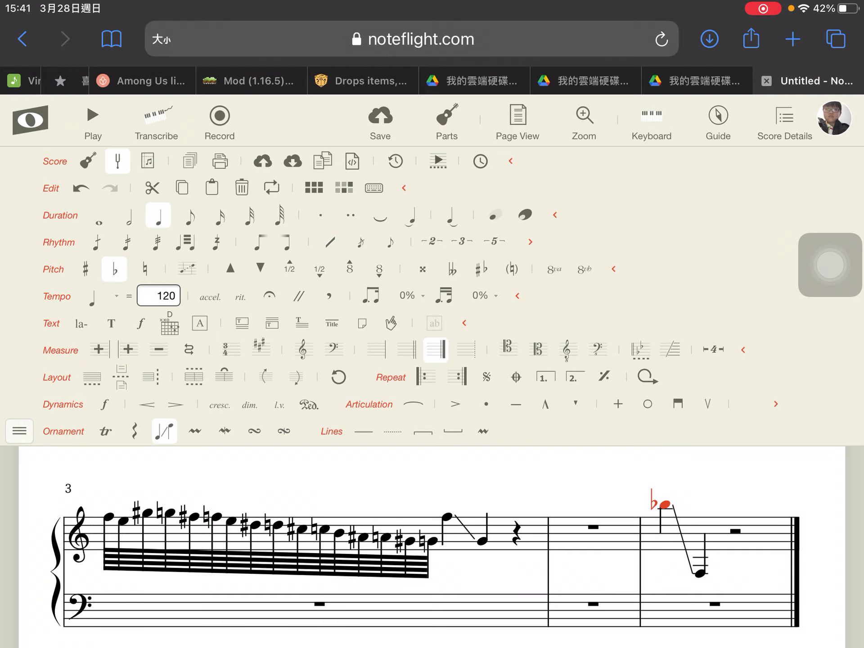
Play the score to hear the leap, then make the B-flat a half note
{"action": "left_click", "coordinate": [92, 121]}
{"action": "left_click", "coordinate": [93, 122]}
{"action": "left_click", "coordinate": [128, 215]}
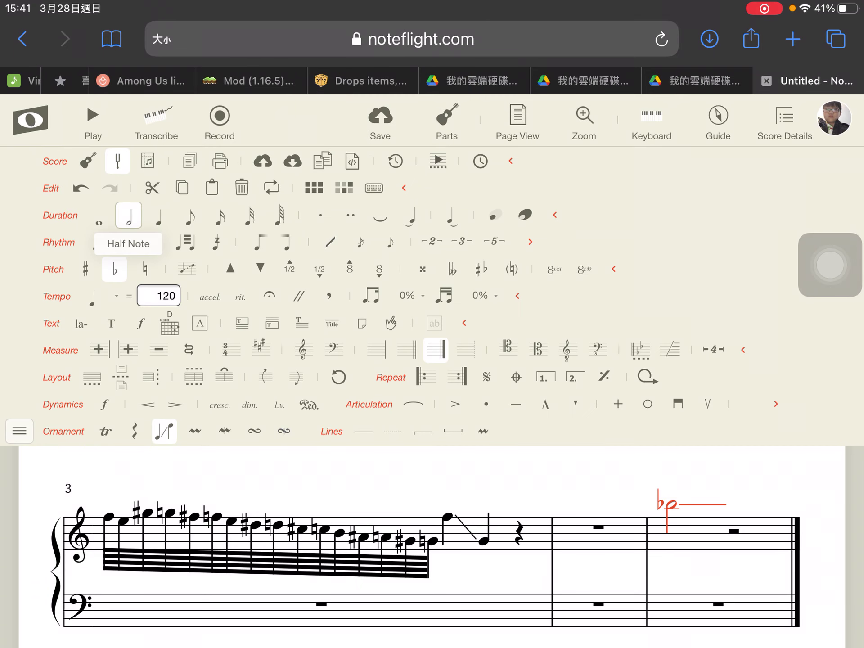
Enter a low F3 half note after the B-flat, play it back, and select the final measure's rest
{"action": "left_click", "coordinate": [733, 531]}
{"action": "left_click", "coordinate": [651, 120]}
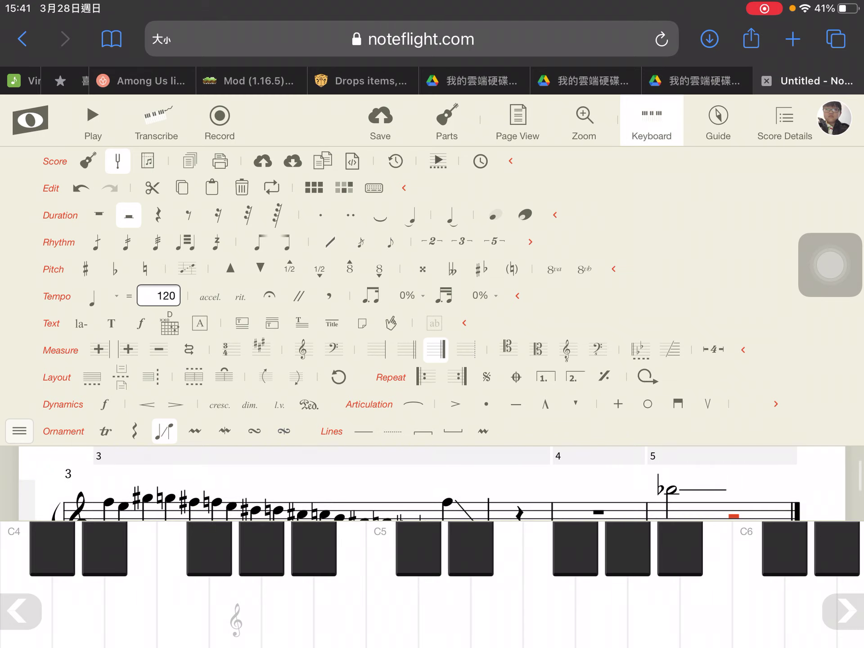
{"action": "left_click", "coordinate": [21, 611]}
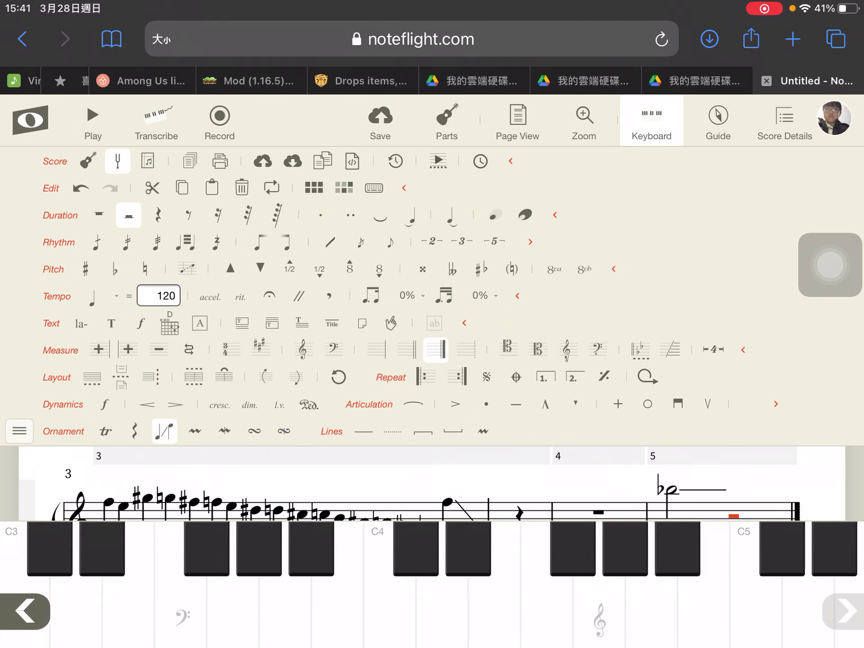
{"action": "left_click", "coordinate": [183, 598]}
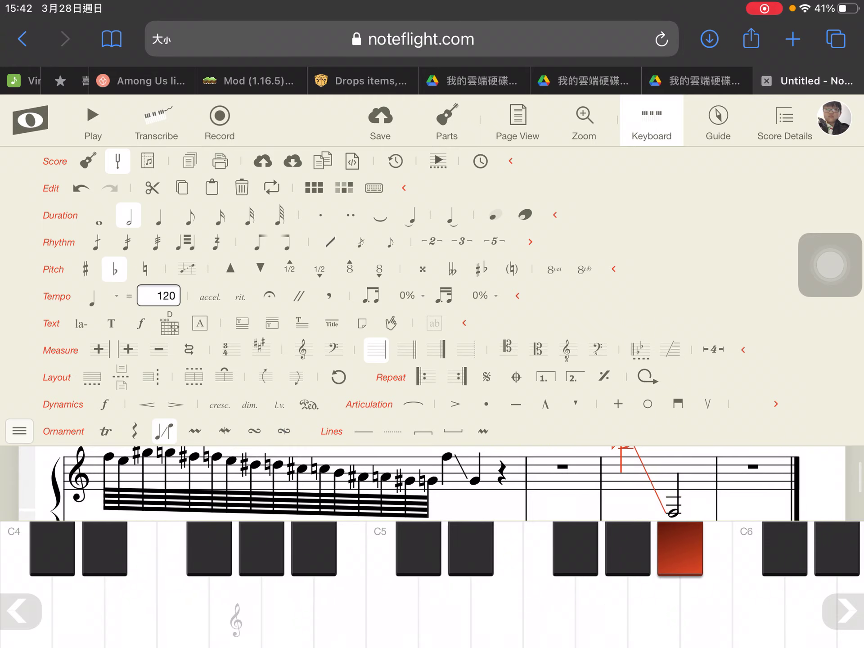
{"action": "left_click", "coordinate": [93, 120]}
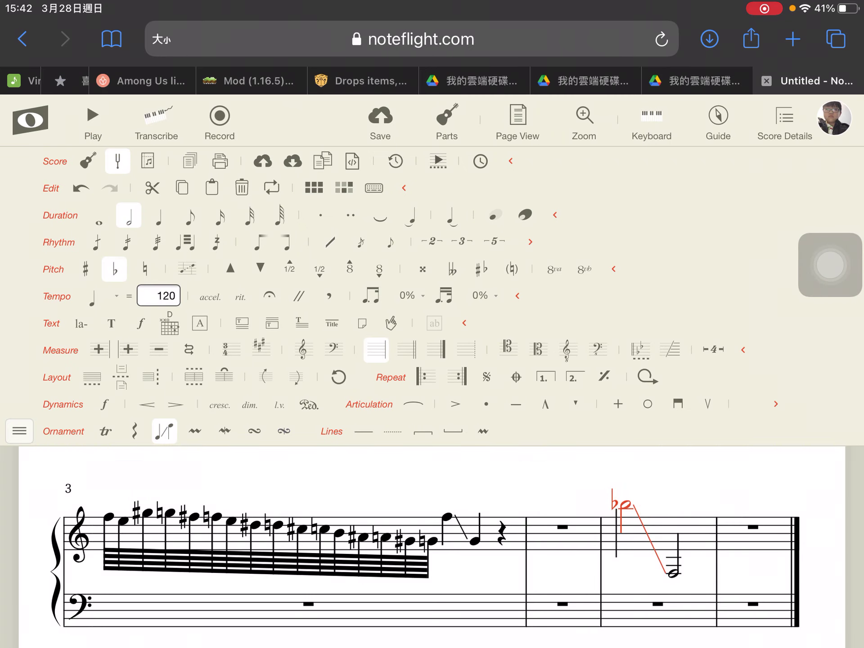
{"action": "left_click", "coordinate": [753, 526]}
{"action": "left_click", "coordinate": [651, 120]}
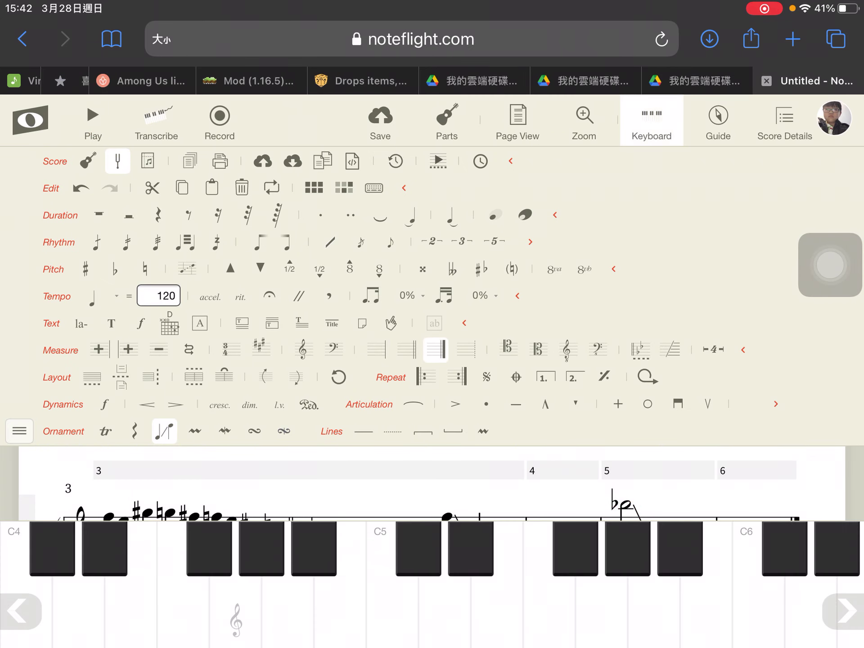
Enter C5 and A4 quarter notes in measure 6, each with a glissando
{"action": "left_click", "coordinate": [392, 621]}
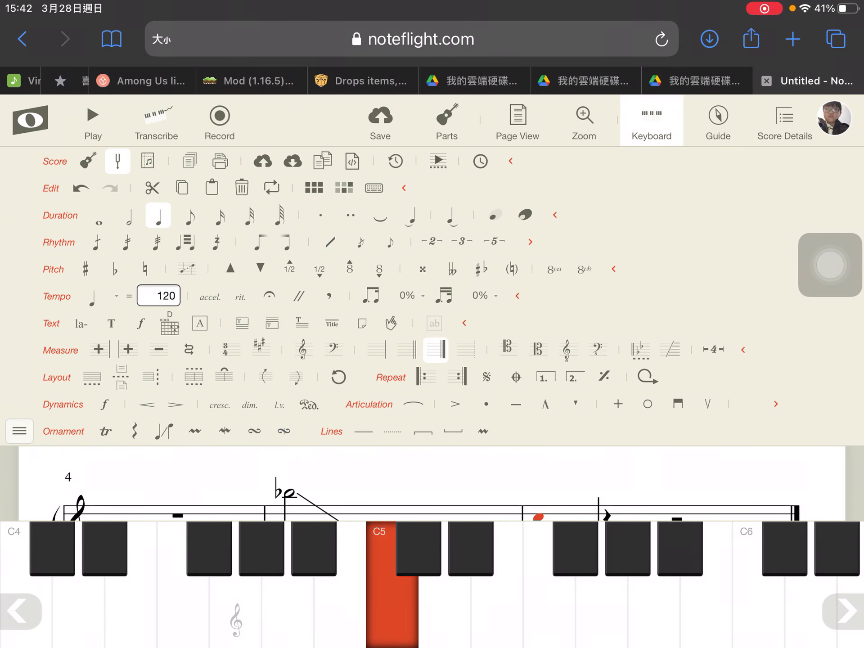
{"action": "left_click", "coordinate": [648, 403]}
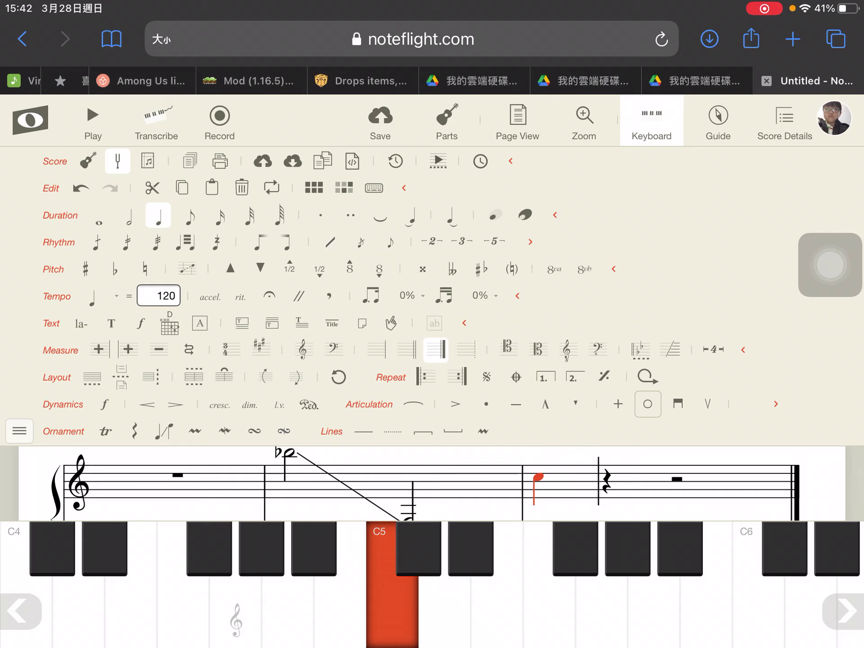
{"action": "left_click", "coordinate": [288, 617]}
{"action": "left_click", "coordinate": [539, 477]}
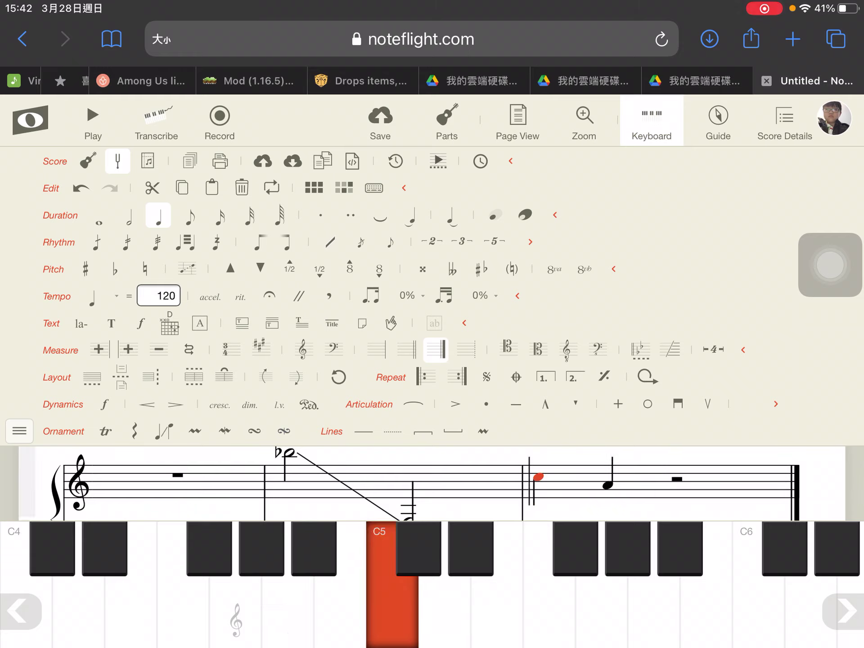
{"action": "left_click", "coordinate": [164, 431]}
{"action": "left_click", "coordinate": [607, 484]}
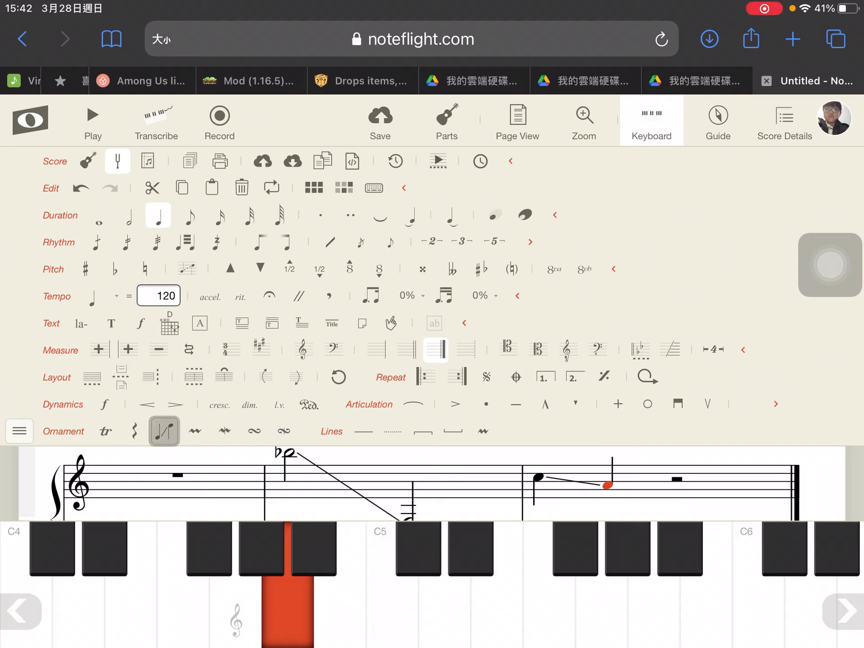
{"action": "left_click", "coordinate": [165, 431]}
Add a C4 half note after the A4 and mark it 8vb (an octave lower)
{"action": "left_click", "coordinate": [676, 479]}
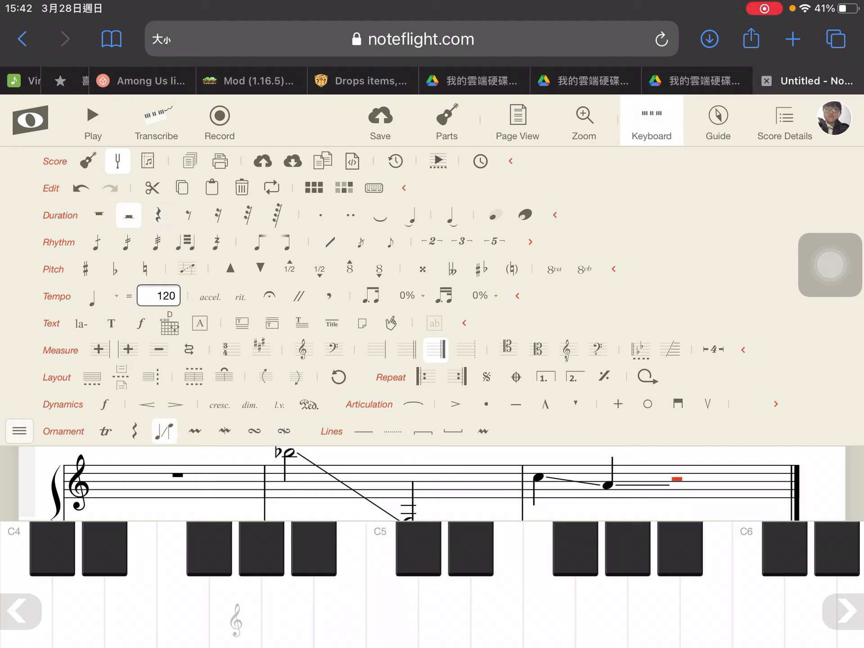
{"action": "left_click", "coordinate": [21, 611]}
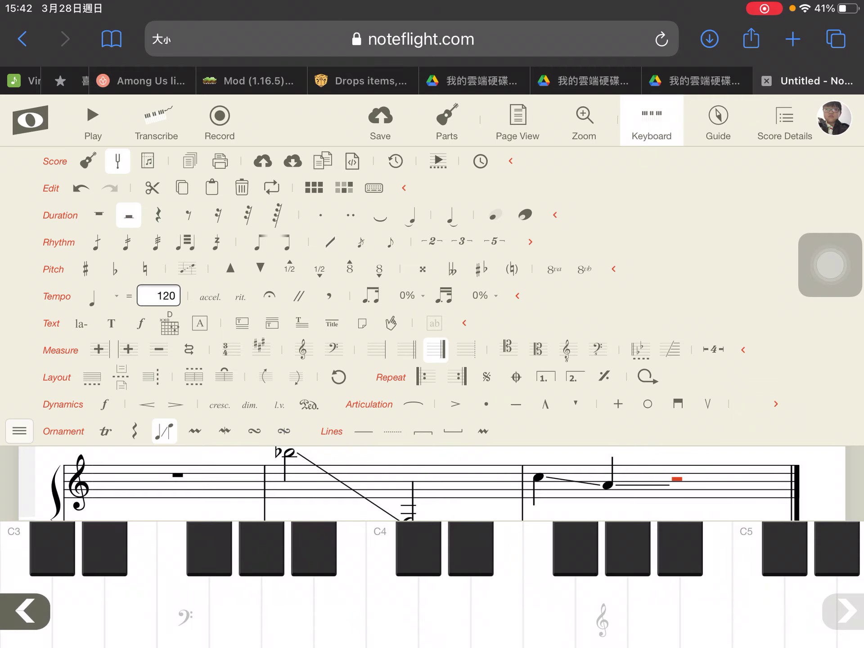
{"action": "left_click", "coordinate": [26, 621]}
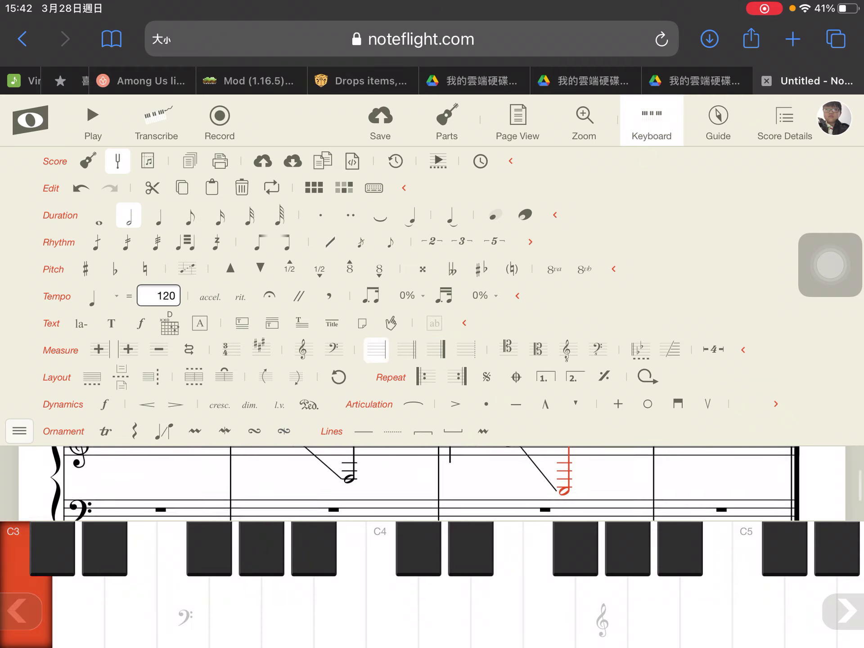
{"action": "left_click", "coordinate": [392, 616]}
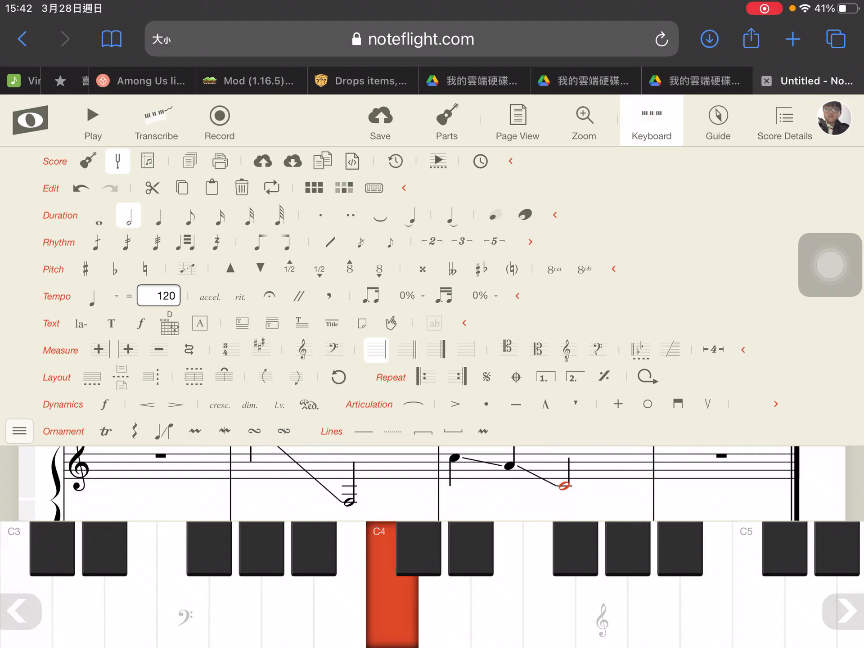
{"action": "left_click", "coordinate": [584, 268]}
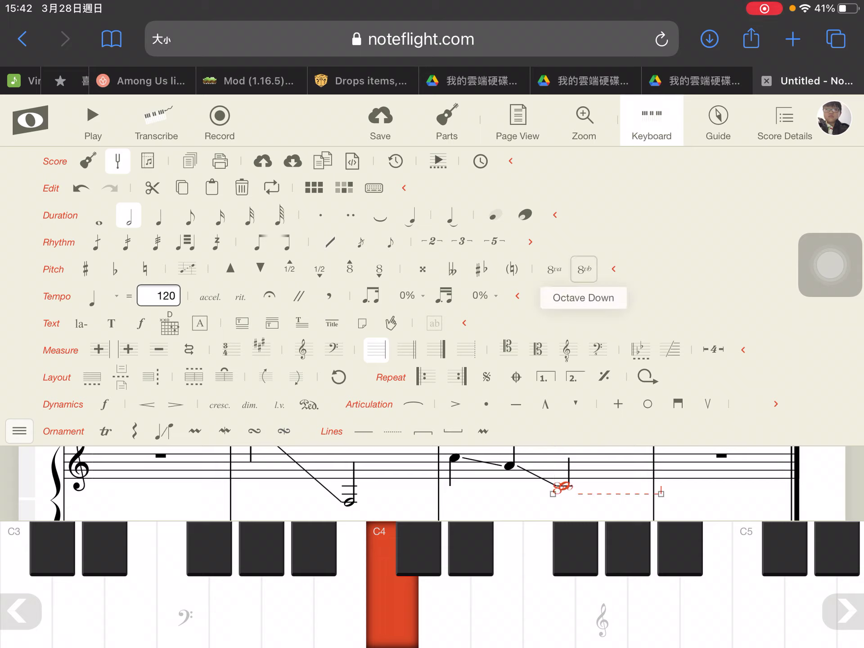
{"action": "key", "text": "Escape"}
Play the score from measure 6's C5, then stop
{"action": "left_click", "coordinate": [455, 458]}
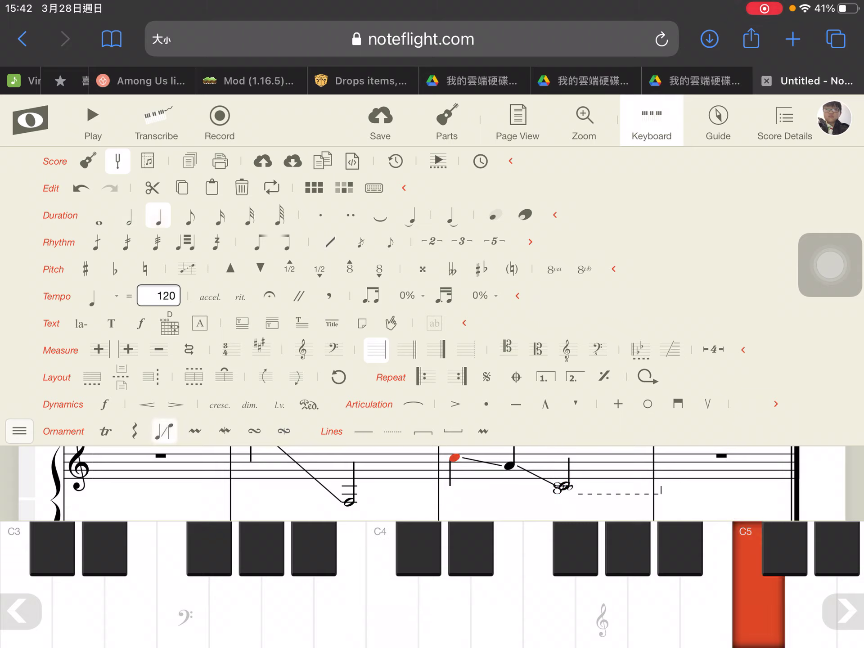
{"action": "left_click", "coordinate": [92, 121]}
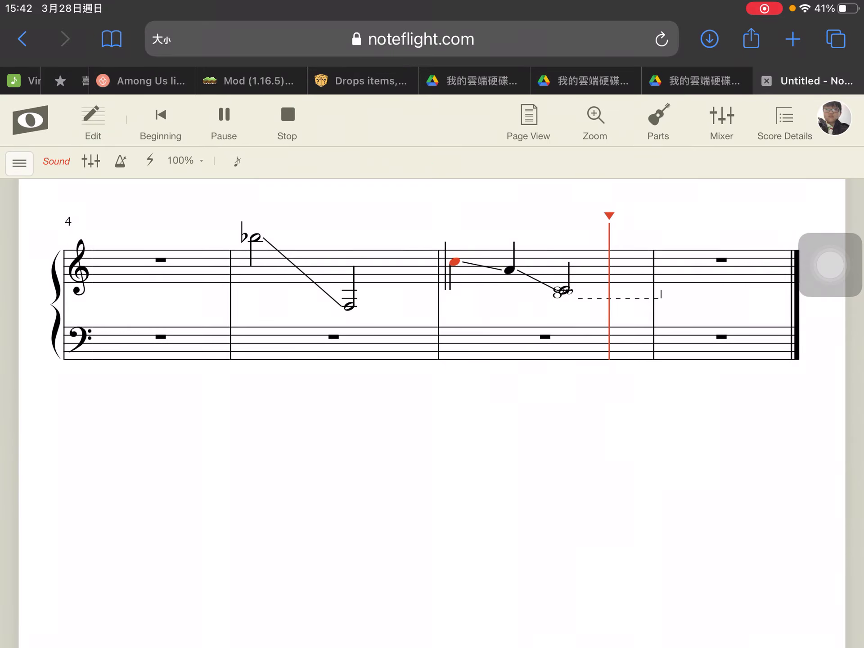
{"action": "left_click", "coordinate": [287, 121]}
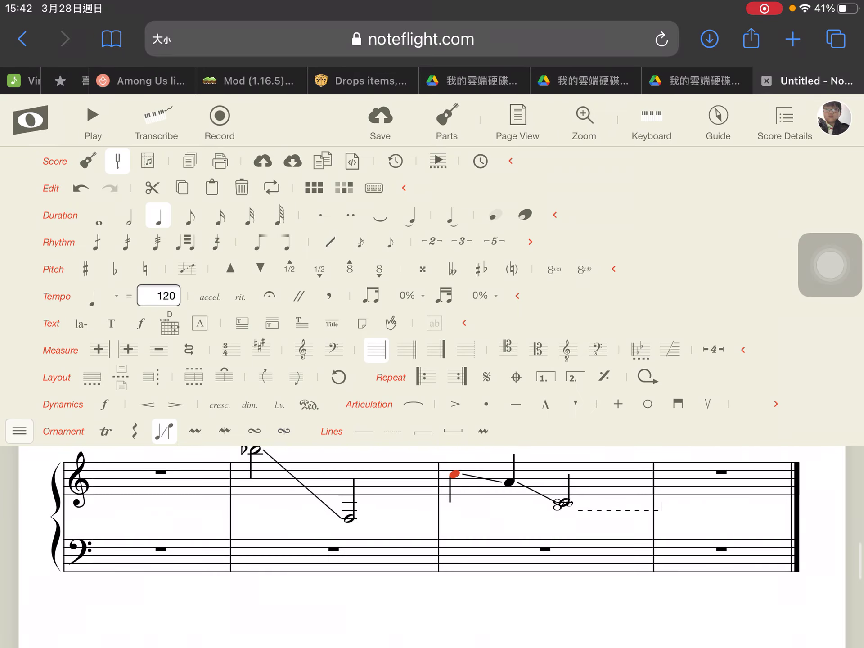
Replace measure 6's A4 with a quarter rest, undoing the stray deletions that followed
{"action": "left_click", "coordinate": [509, 482]}
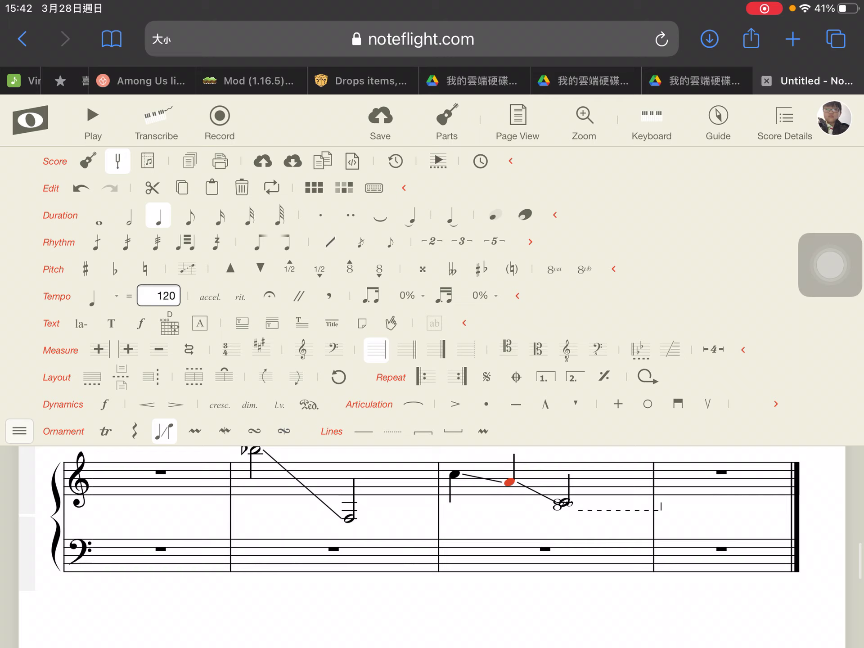
{"action": "key", "text": "BackSpace"}
{"action": "left_click", "coordinate": [608, 531]}
{"action": "left_click", "coordinate": [454, 517]}
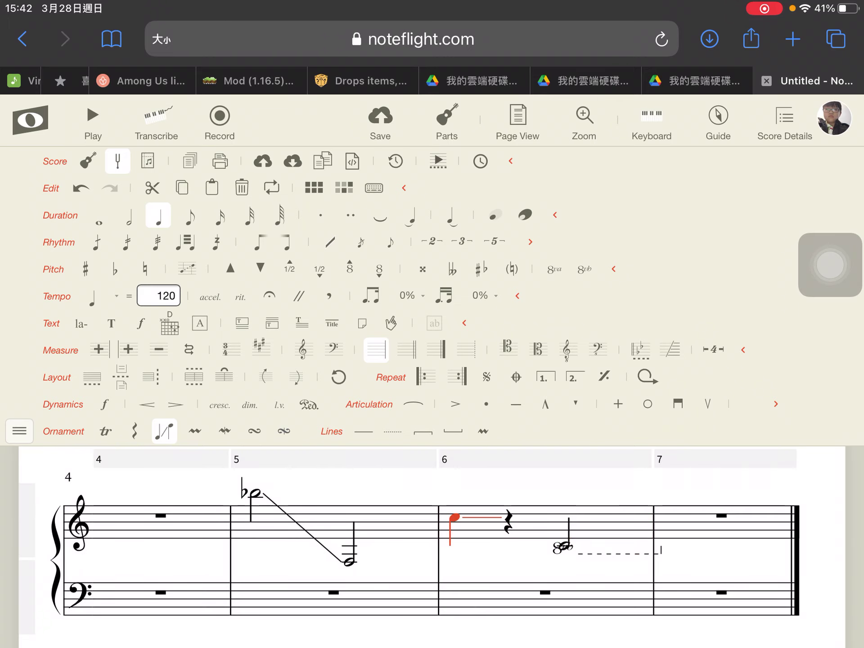
{"action": "left_click", "coordinate": [242, 187]}
{"action": "left_click", "coordinate": [562, 547]}
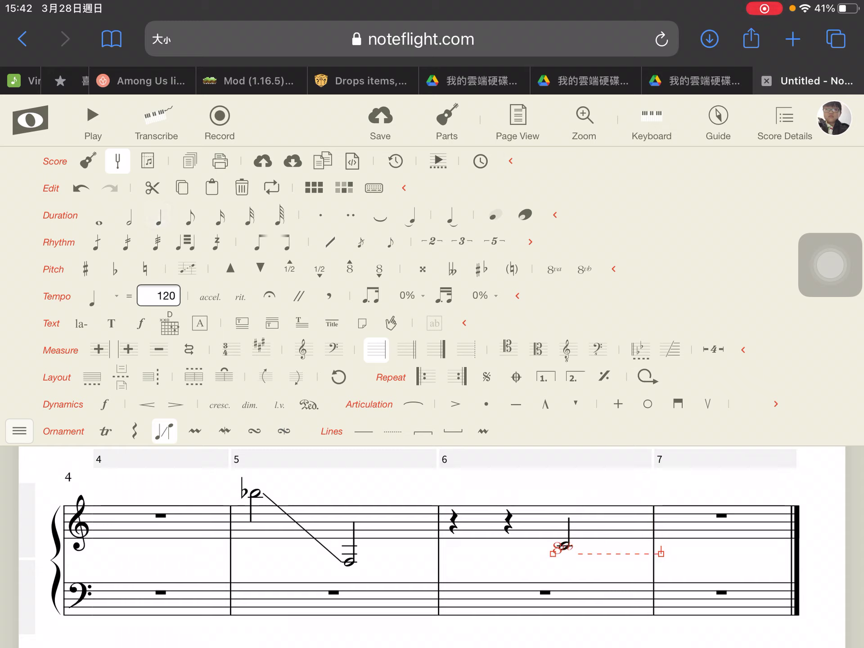
{"action": "left_click", "coordinate": [568, 540]}
{"action": "left_click", "coordinate": [80, 188]}
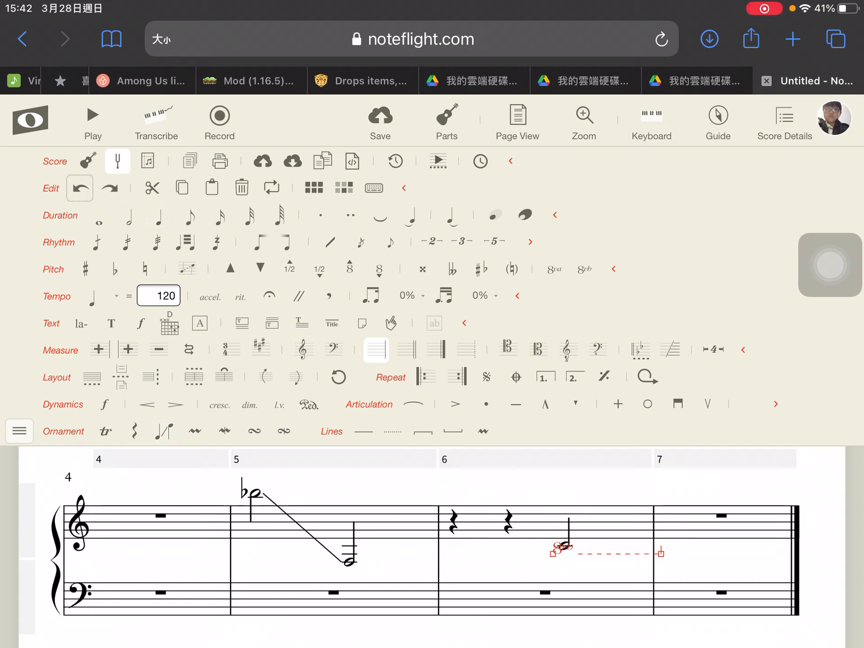
{"action": "left_click", "coordinate": [80, 188]}
{"action": "left_click", "coordinate": [80, 188]}
Remove measure 6's glissando and octave-lower chord, then select its first note C5
{"action": "left_click", "coordinate": [607, 524]}
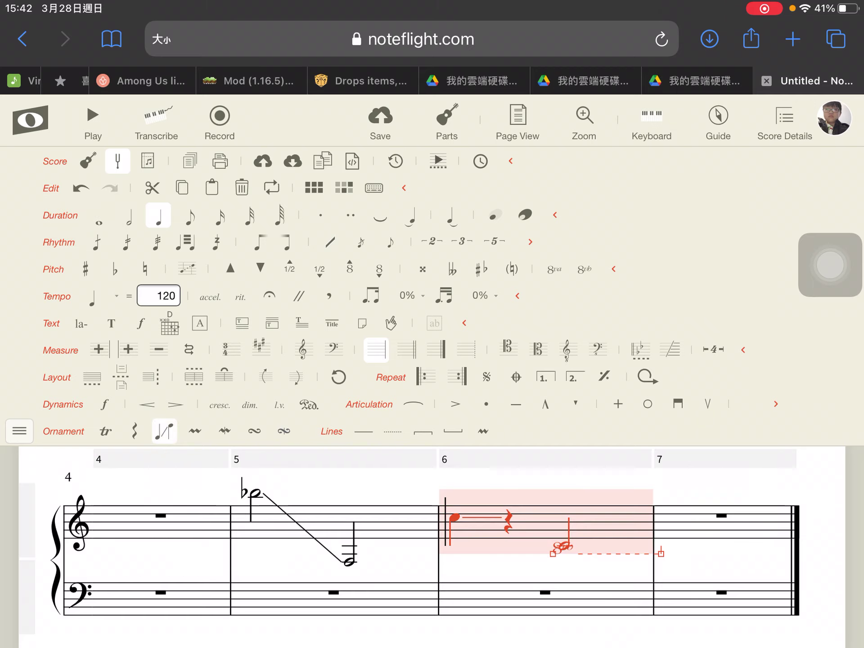
{"action": "left_click", "coordinate": [585, 599]}
{"action": "left_click", "coordinate": [607, 525]}
{"action": "left_click", "coordinate": [164, 431]}
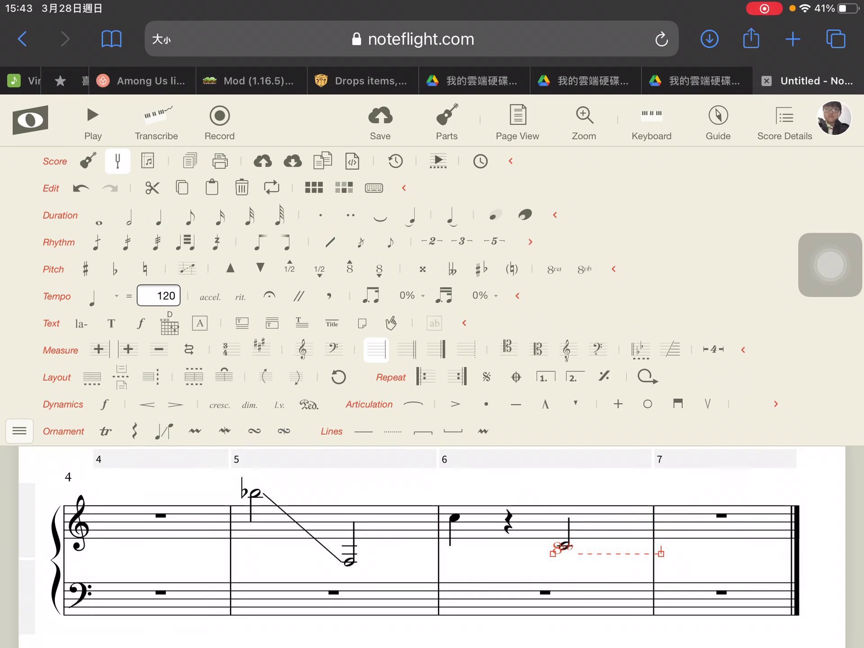
{"action": "left_click", "coordinate": [242, 188]}
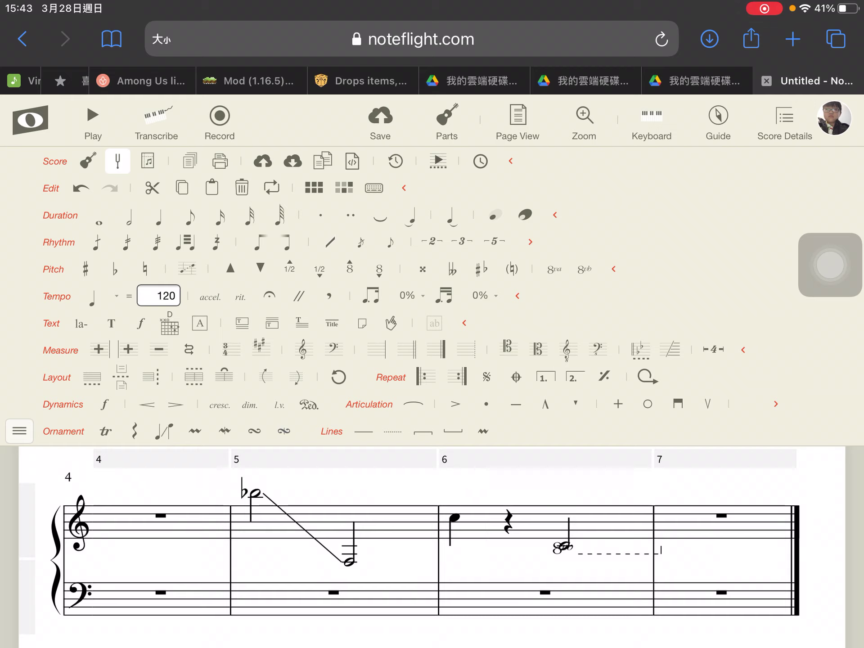
{"action": "left_click", "coordinate": [560, 547]}
{"action": "left_click", "coordinate": [242, 187]}
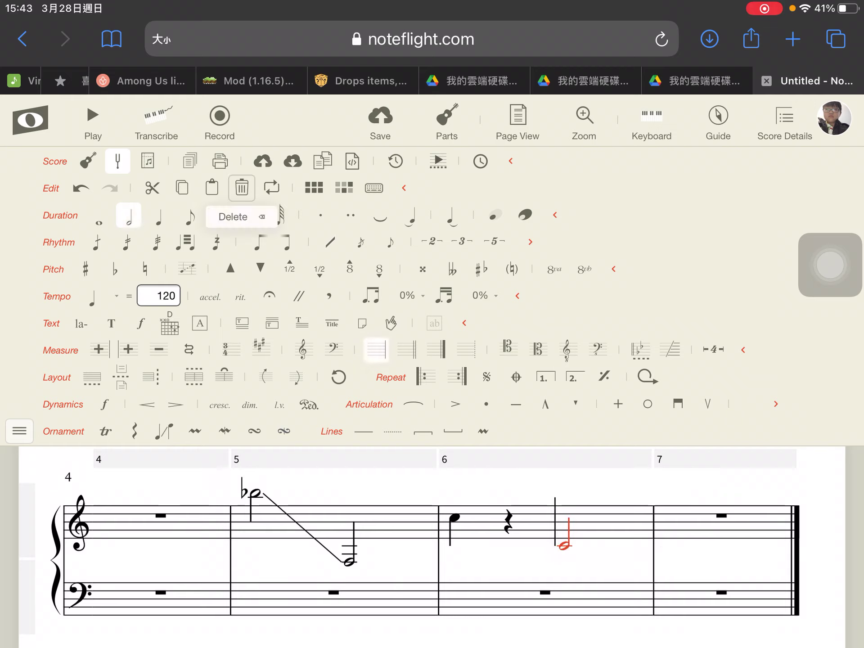
{"action": "left_click", "coordinate": [507, 522]}
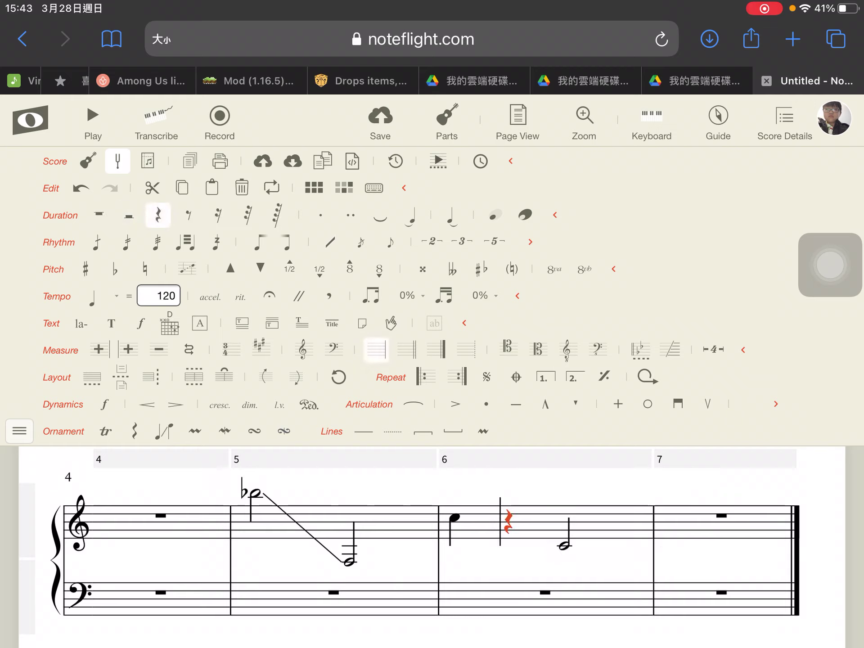
{"action": "left_click", "coordinate": [454, 517]}
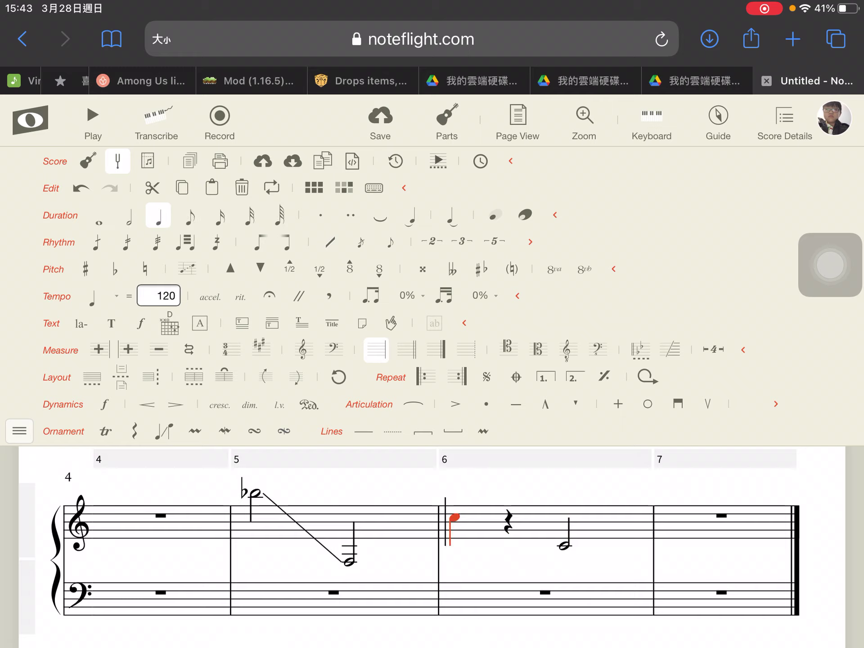
Make measure 6's C5 a dotted half note and move to the following rest
{"action": "key", "text": "6"}
{"action": "key", "text": "period"}
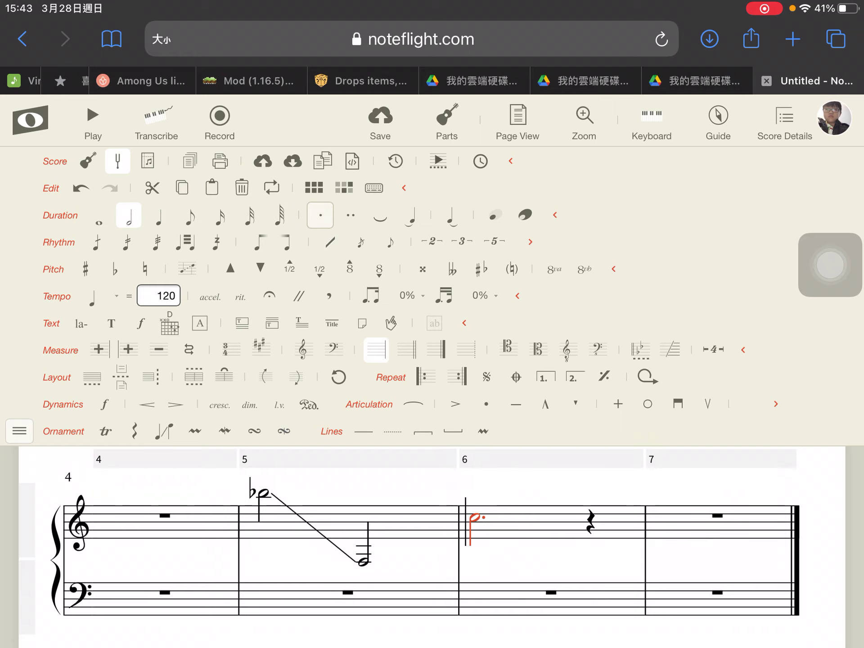
{"action": "key", "text": "Right"}
Enter a low F3 in place of the rest, add a glissando to it, and play the score
{"action": "left_click", "coordinate": [652, 122]}
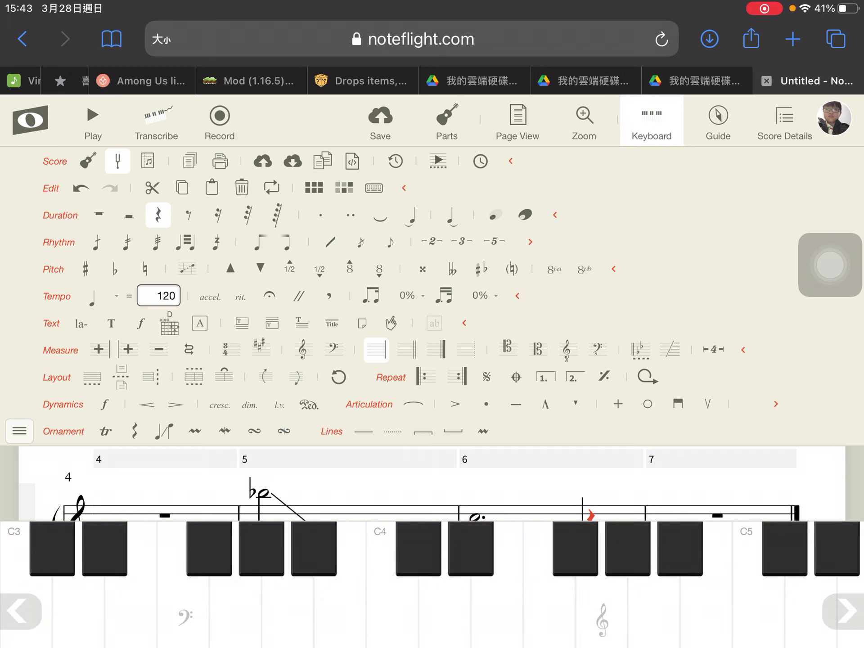
{"action": "left_click", "coordinate": [20, 611]}
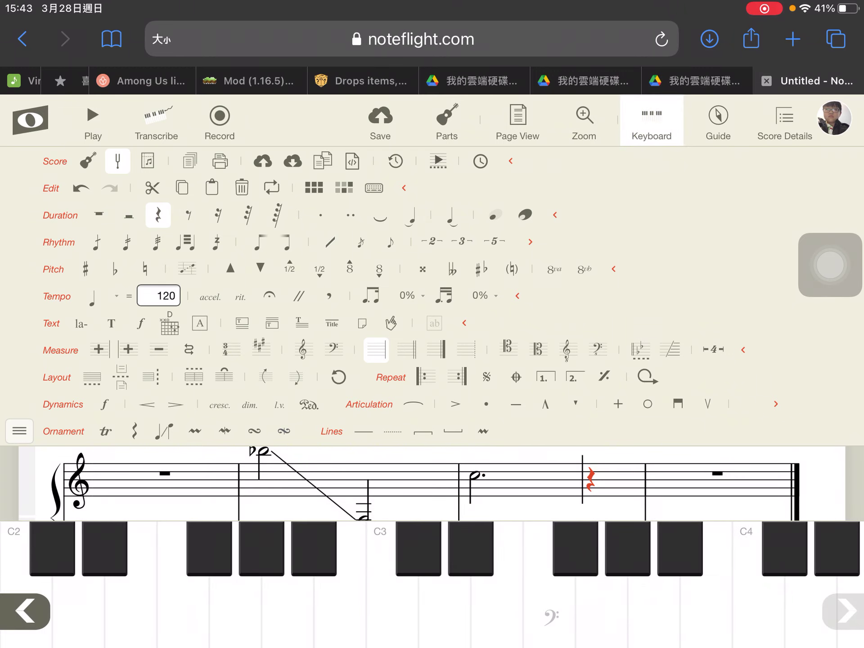
{"action": "left_click", "coordinate": [549, 608]}
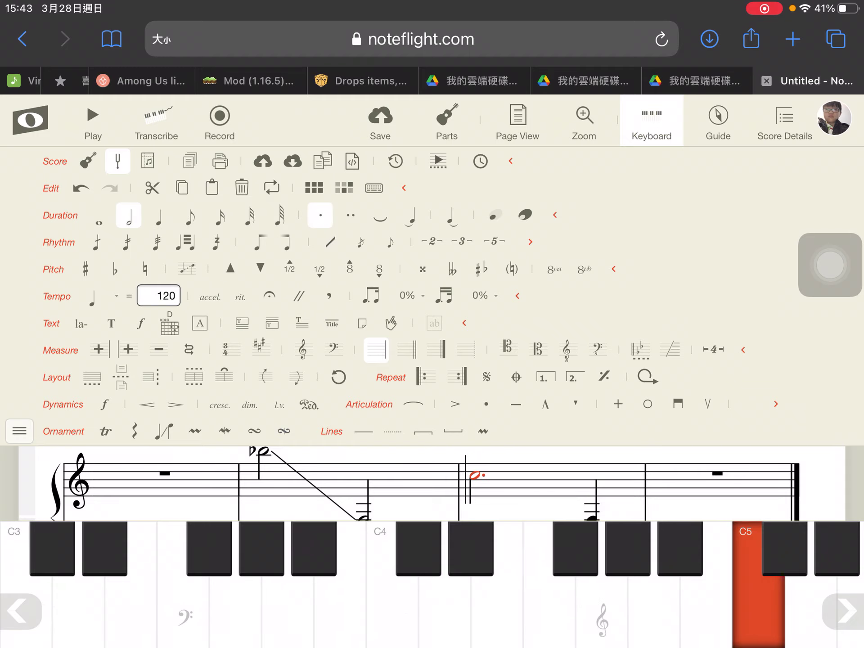
{"action": "left_click", "coordinate": [164, 431]}
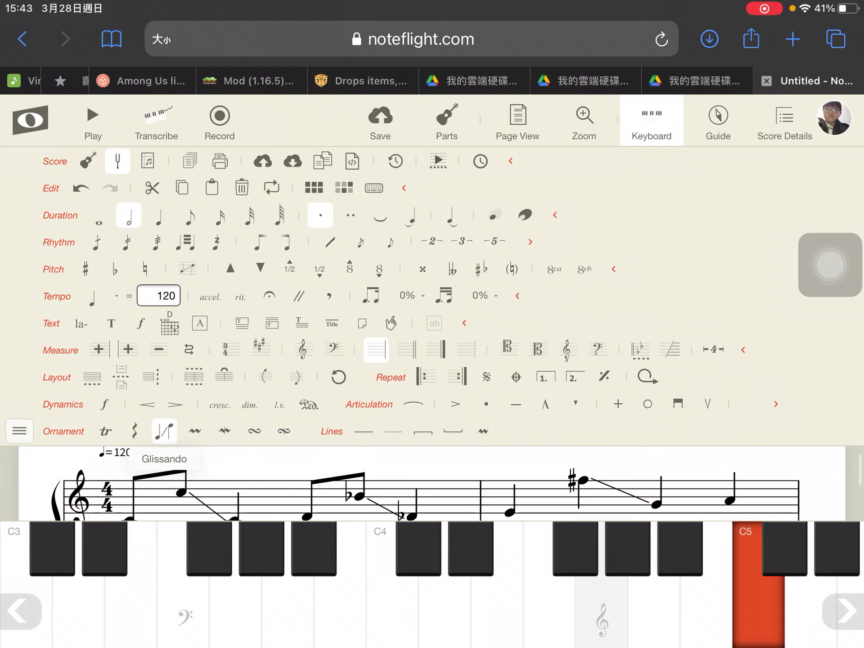
{"action": "left_click", "coordinate": [92, 121]}
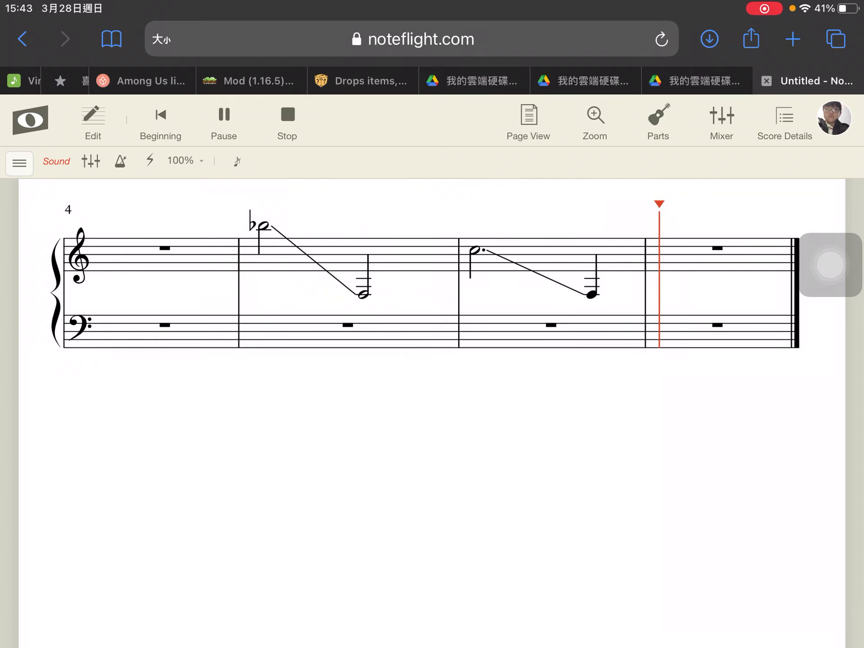
Stop playback and delete the empty measure 7
{"action": "left_click", "coordinate": [287, 121]}
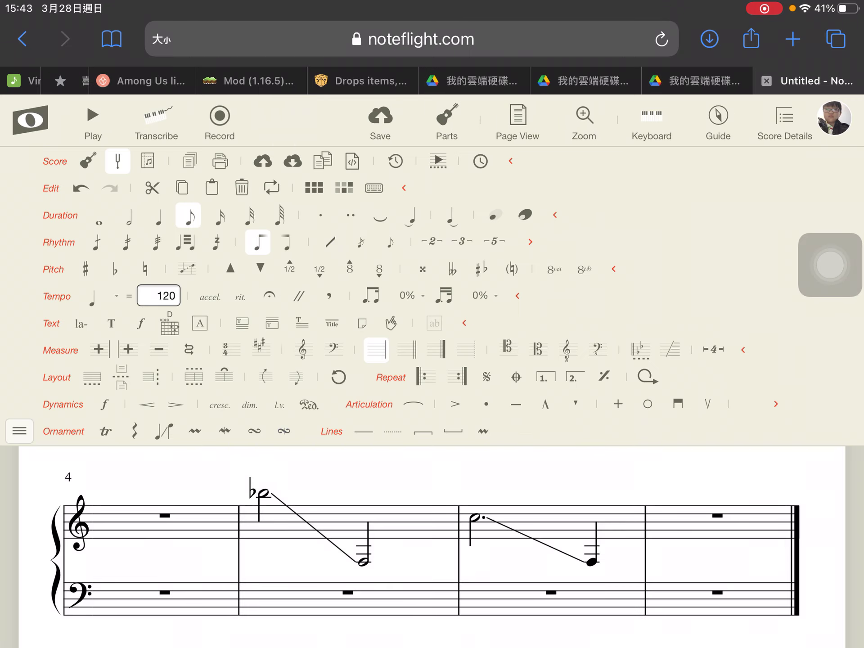
{"action": "left_click", "coordinate": [718, 558]}
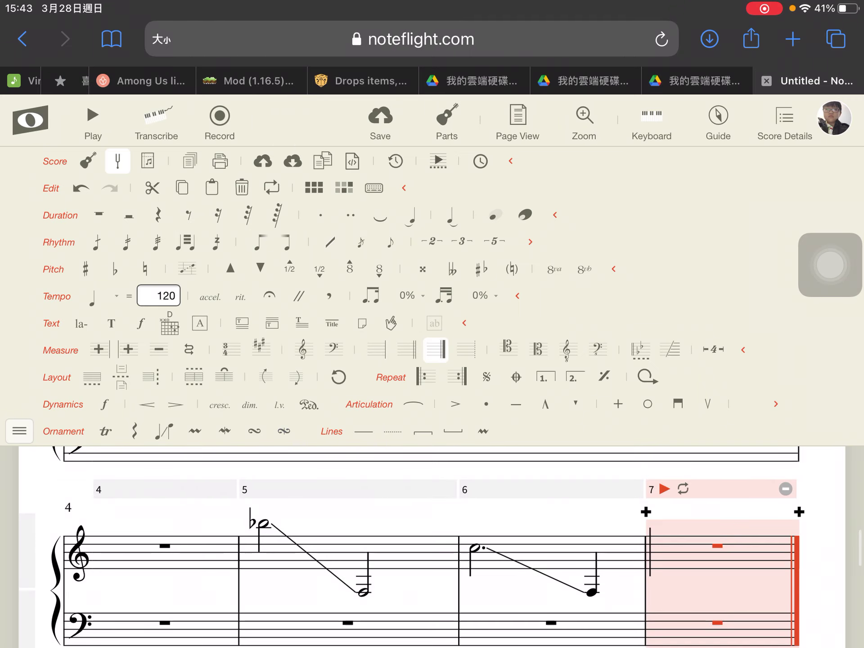
{"action": "left_click", "coordinate": [159, 350]}
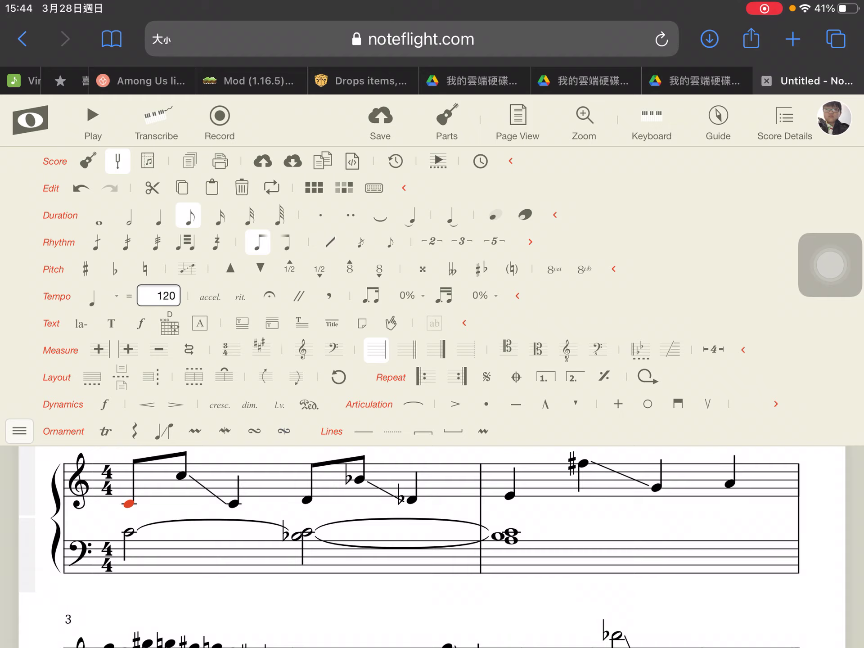
{"action": "scroll", "coordinate": [432, 540], "scroll_direction": "down", "scroll_amount": 3}
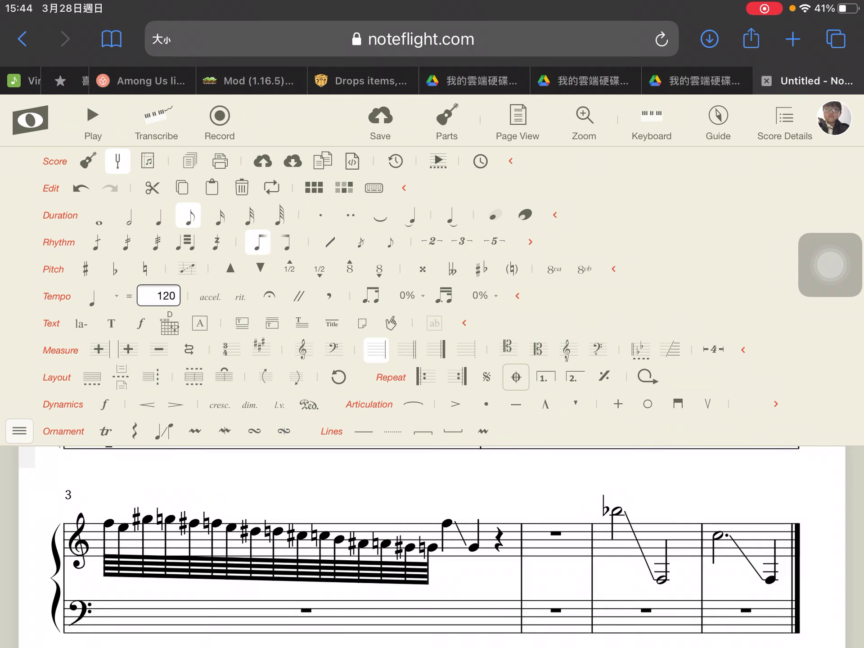
{"action": "scroll", "coordinate": [431, 540], "scroll_direction": "up", "scroll_amount": 5}
Play the full score from measure 1 with the spacebar
{"action": "key", "text": "space"}
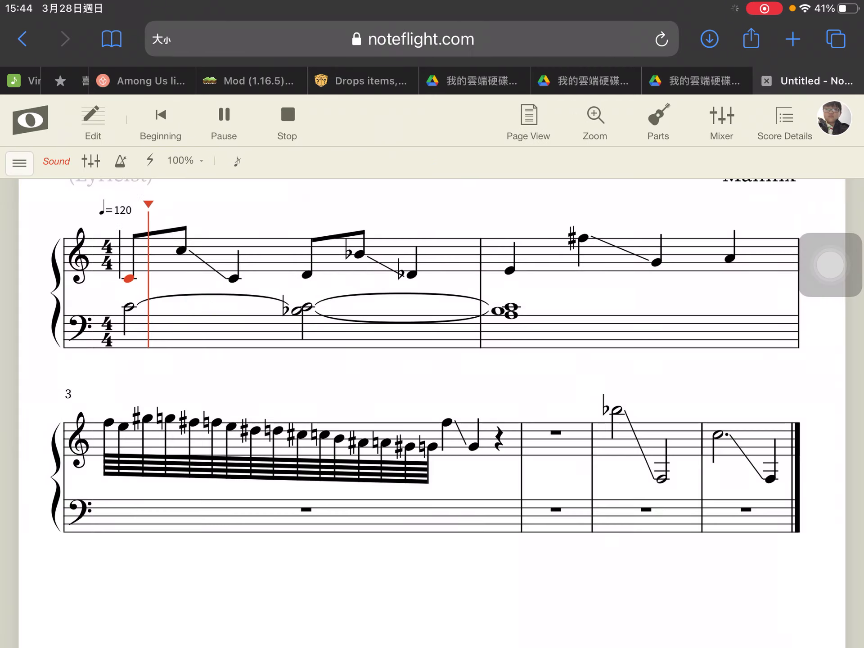